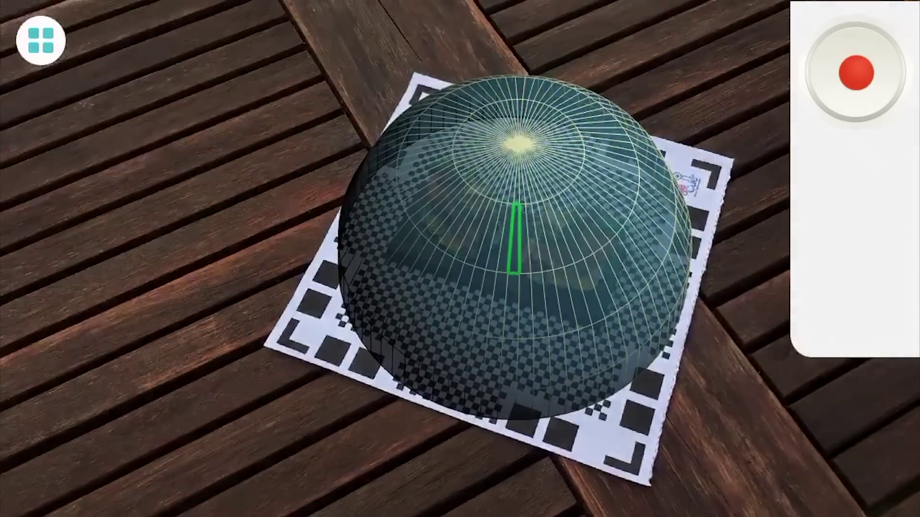
Step: Start the Qlone recording of the two dragon figurines standing on the mat
left_click(856, 72)
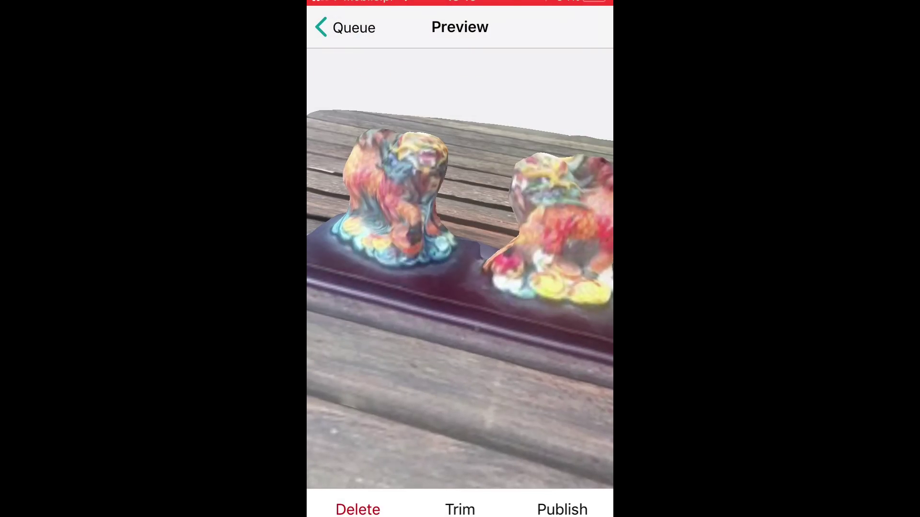
Step: Publish the finished figurine scan from Trnio's Preview to get the LOW-RES / HI-RES choice
left_click(460, 509)
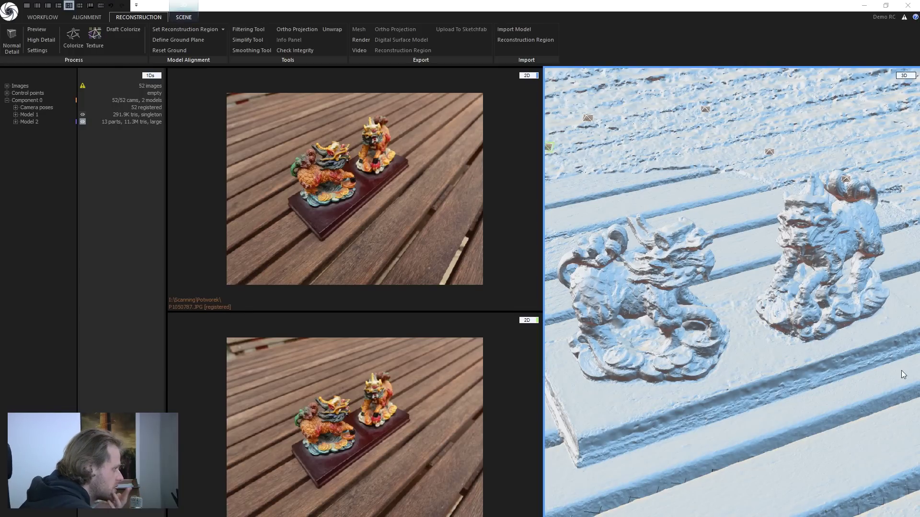
Step: Orbit the figurine mesh and scroll through the source photos in the lower 2D panel to compare them
left_click_drag(903, 375, 820, 325)
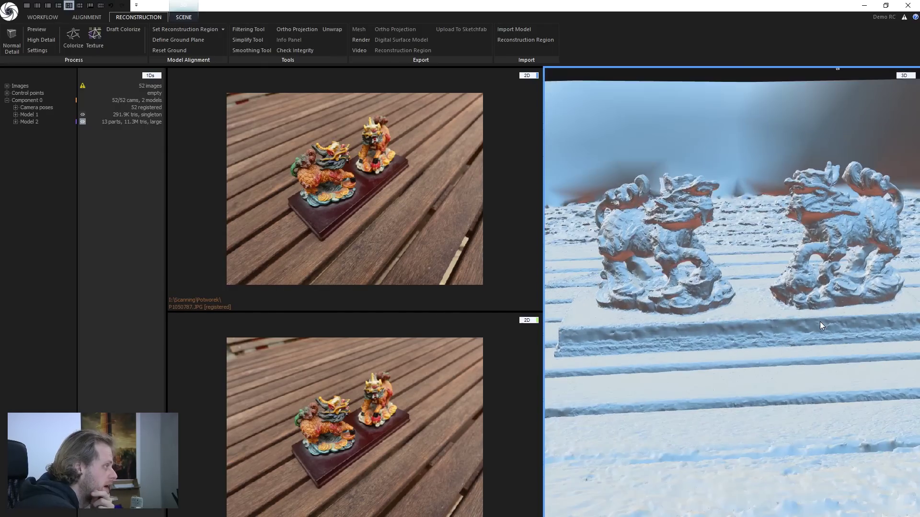
left_click(328, 415)
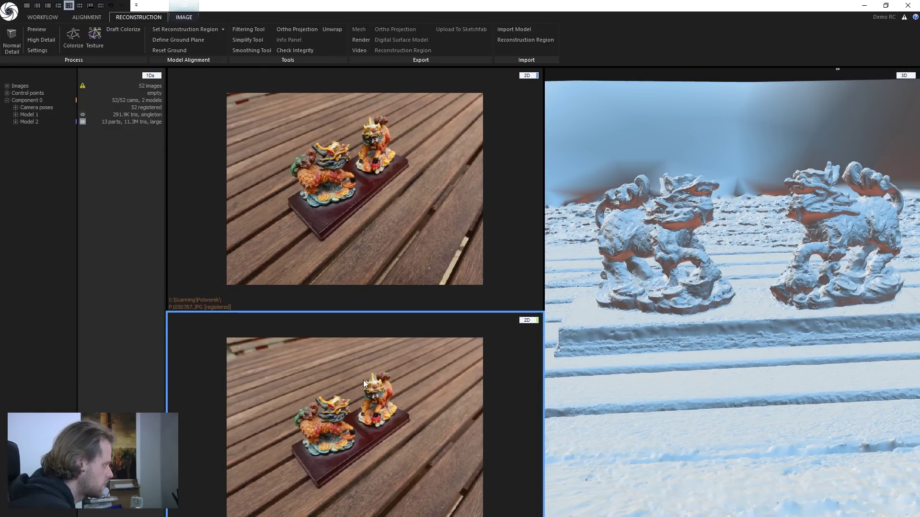
scroll(363, 380, "down", 5)
scroll(414, 372, "down", 5)
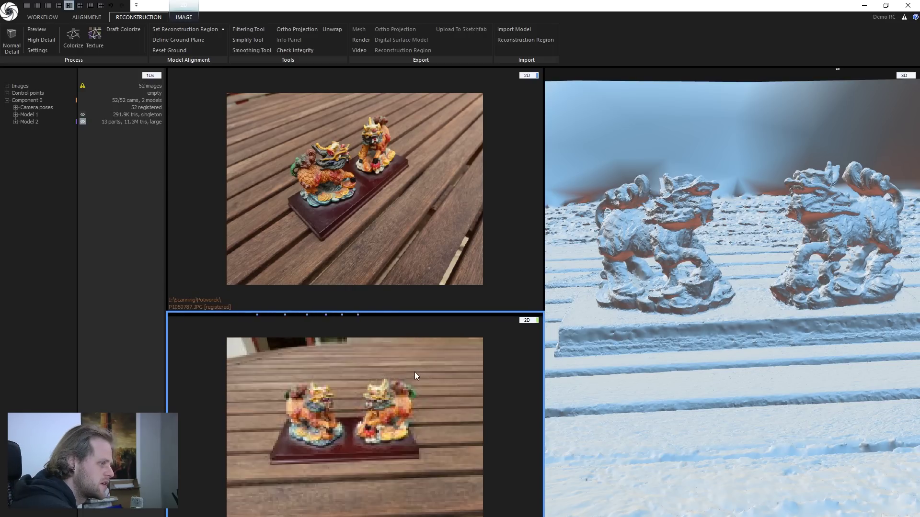
scroll(440, 372, "down", 6)
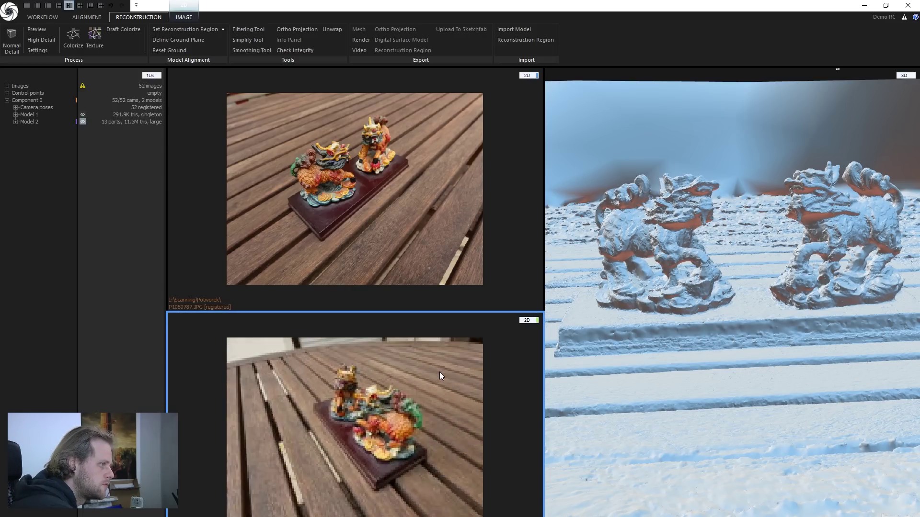
scroll(441, 376, "down", 6)
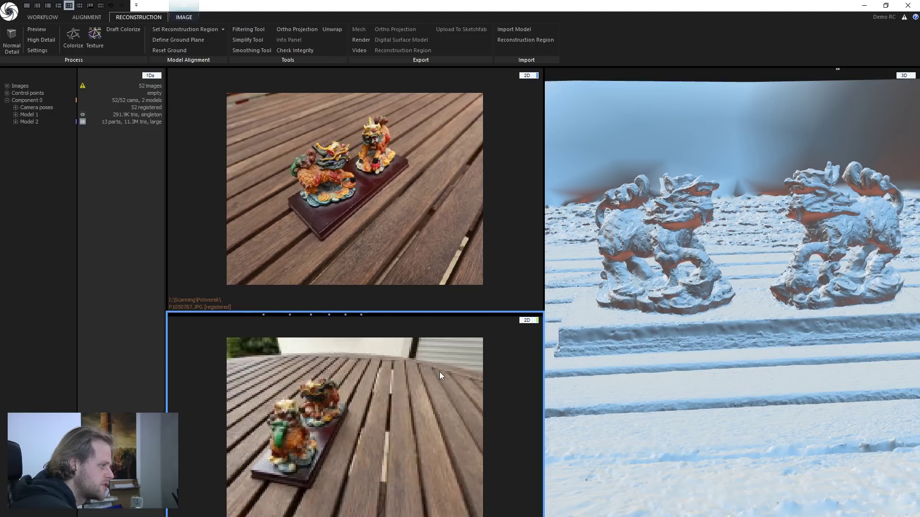
scroll(438, 372, "down", 6)
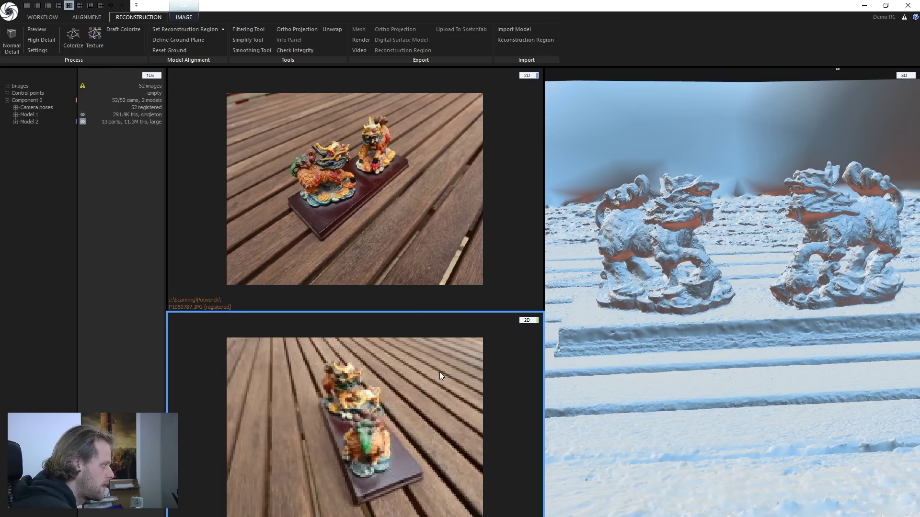
left_click_drag(579, 366, 778, 296)
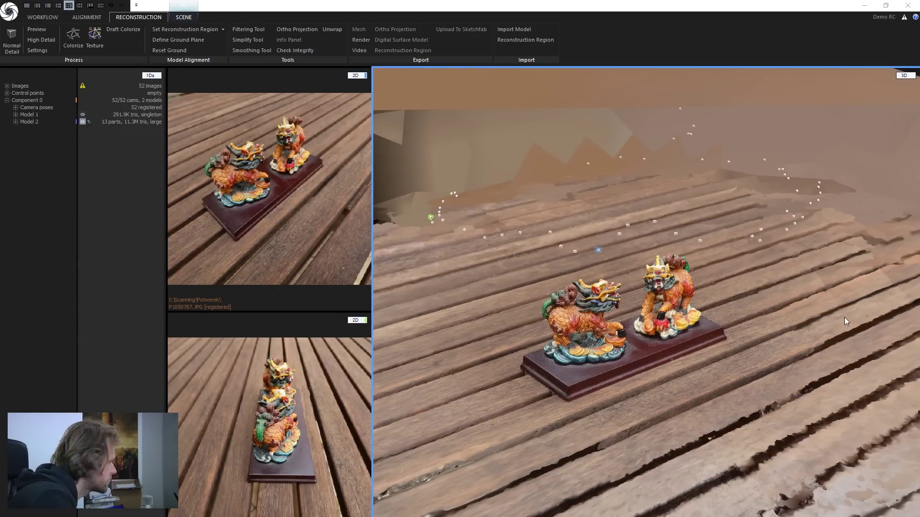
Step: Orbit the textured figurine model to view it from the front, along the boards, side-on and from behind
left_click_drag(666, 339, 440, 266)
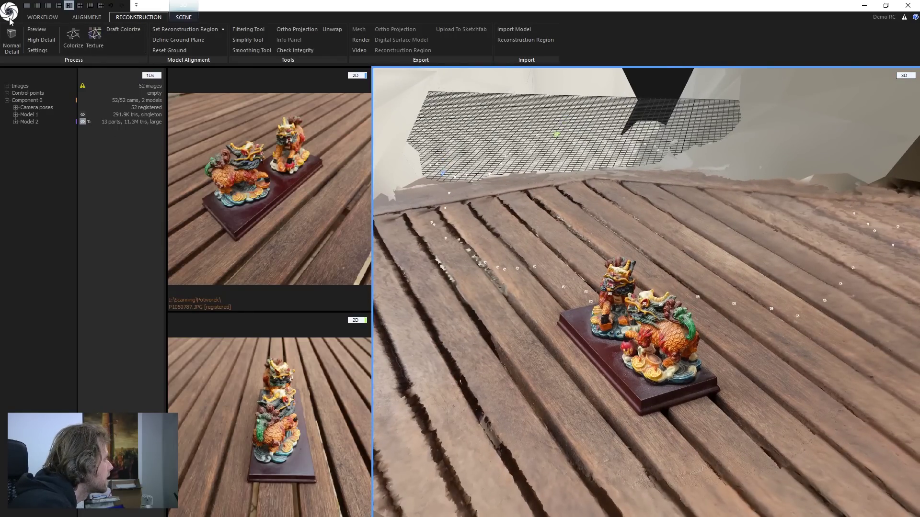
left_click_drag(692, 383, 601, 370)
left_click_drag(542, 381, 692, 247)
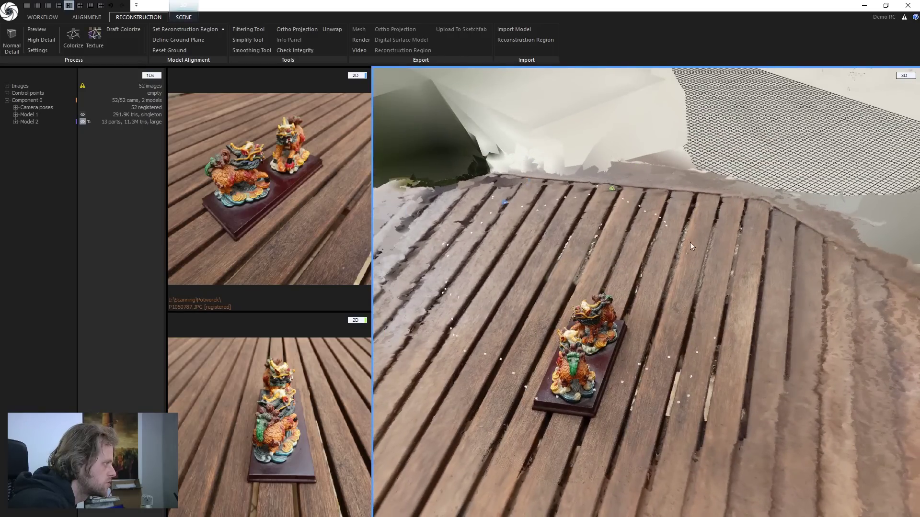
left_click_drag(481, 219, 659, 359)
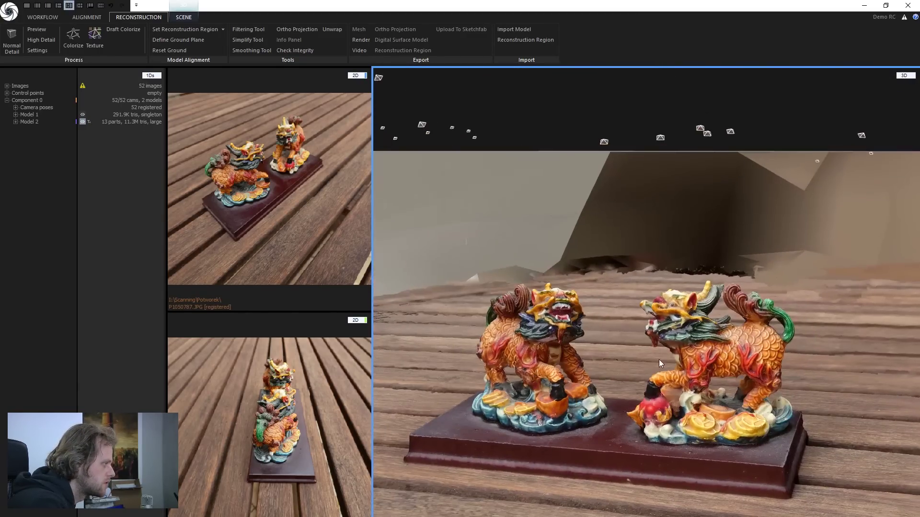
left_click_drag(582, 324, 541, 391)
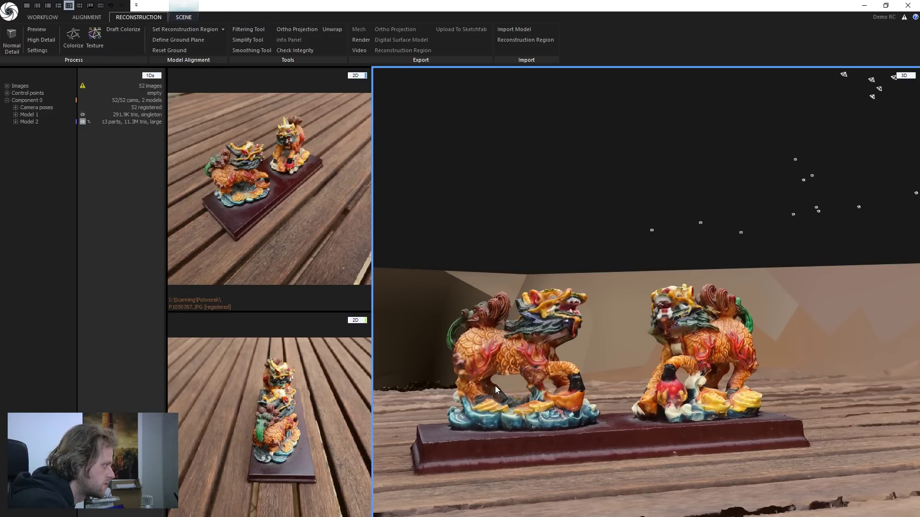
left_click_drag(498, 392, 463, 375)
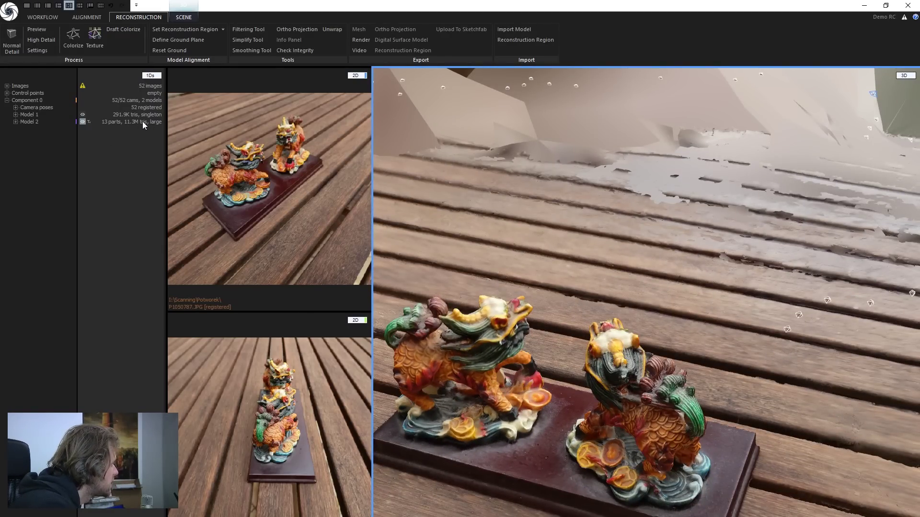
Step: Select Model 2 and run the Simplify Tool on it with Preserve parts set
left_click(29, 121)
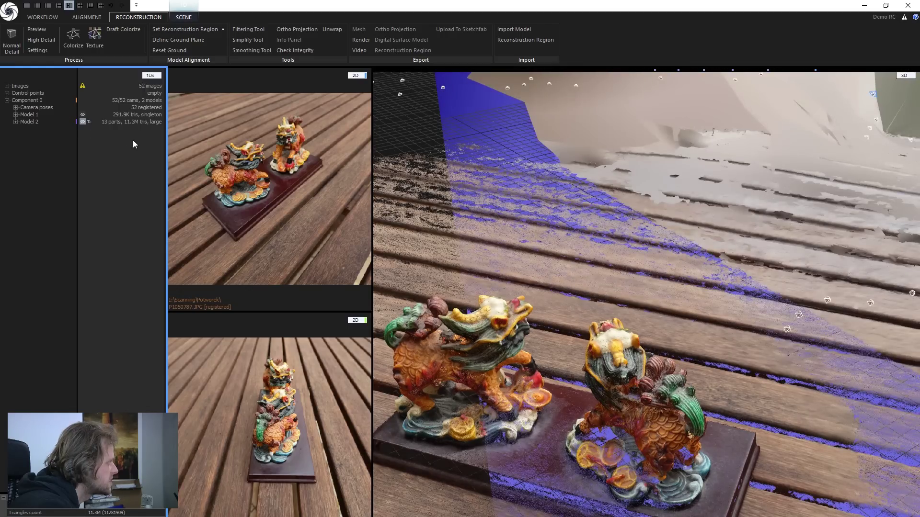
left_click(236, 51)
left_click(250, 40)
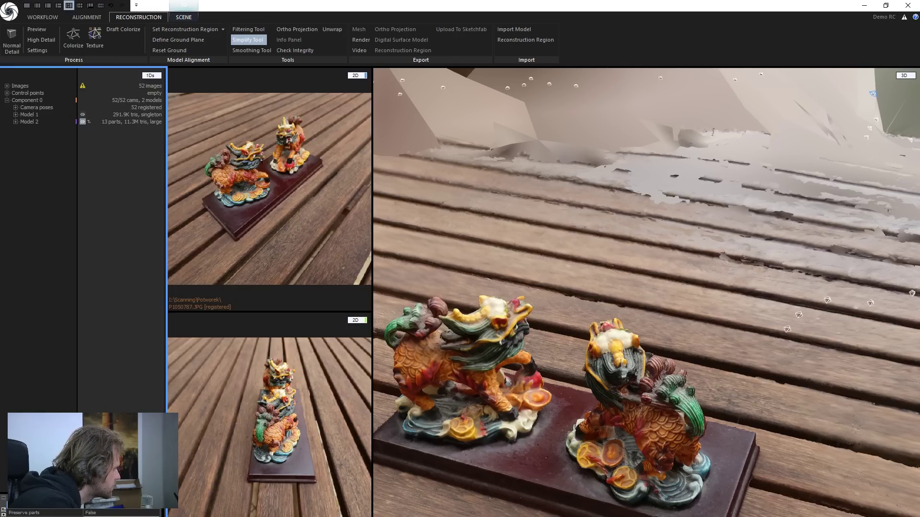
left_click(104, 515)
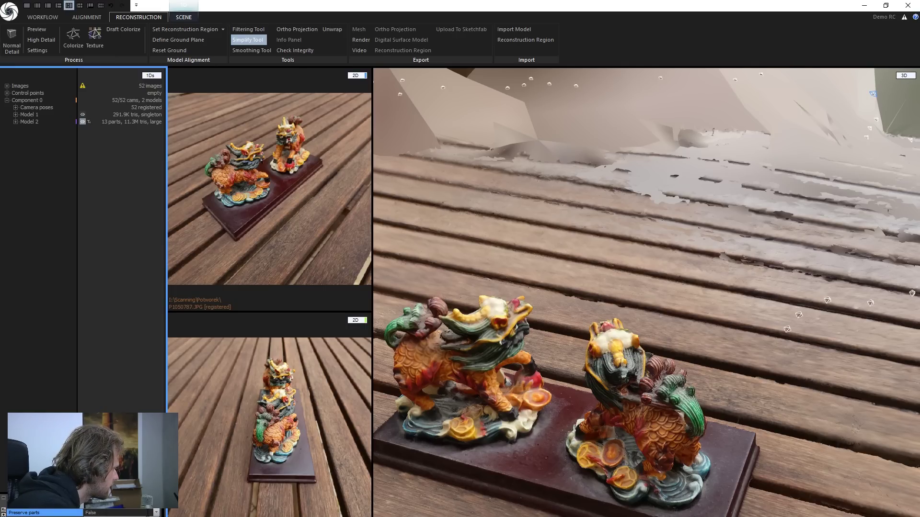
left_click(44, 421)
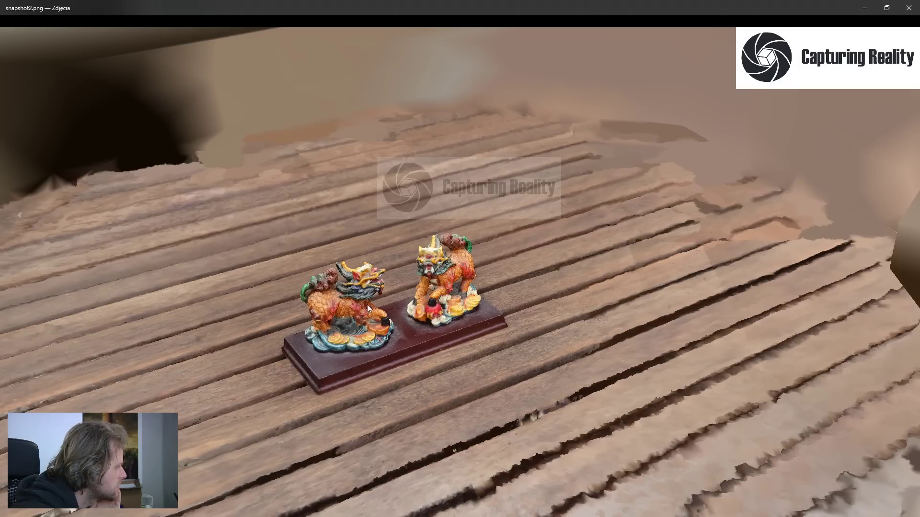
Step: Close the snapshot2.png image in Photos and orbit the figurines in RealityCapture
right_click(364, 303)
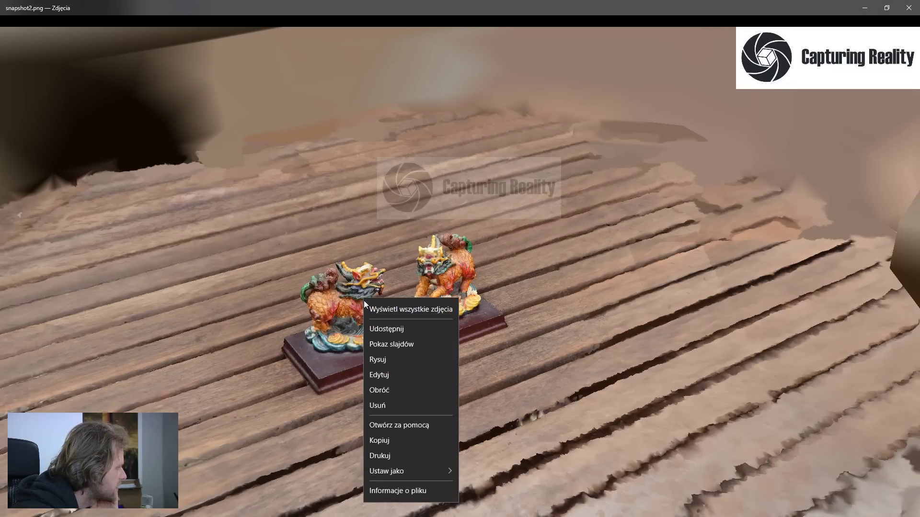
left_click(363, 308)
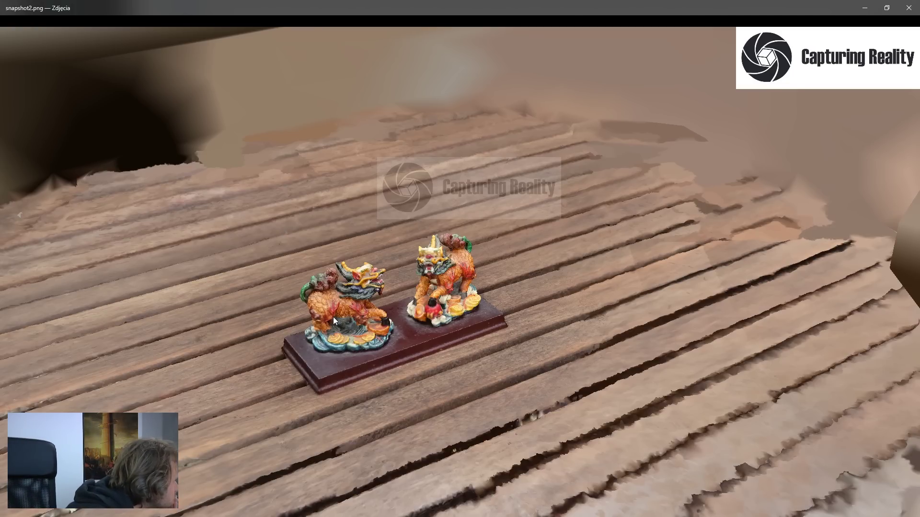
left_click(915, 8)
left_click_drag(554, 363, 706, 325)
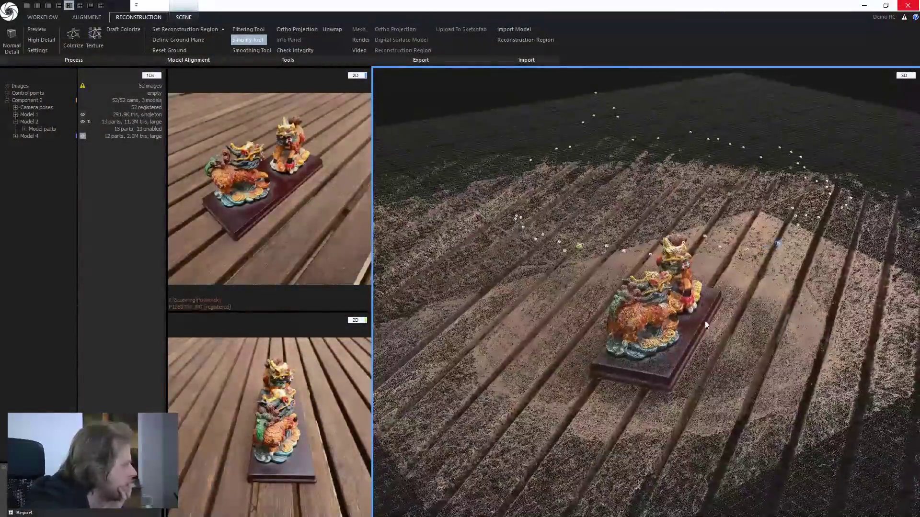
Step: Orbit the simplified Model 4 to a front view of both dragon figurines
left_click_drag(603, 229, 781, 333)
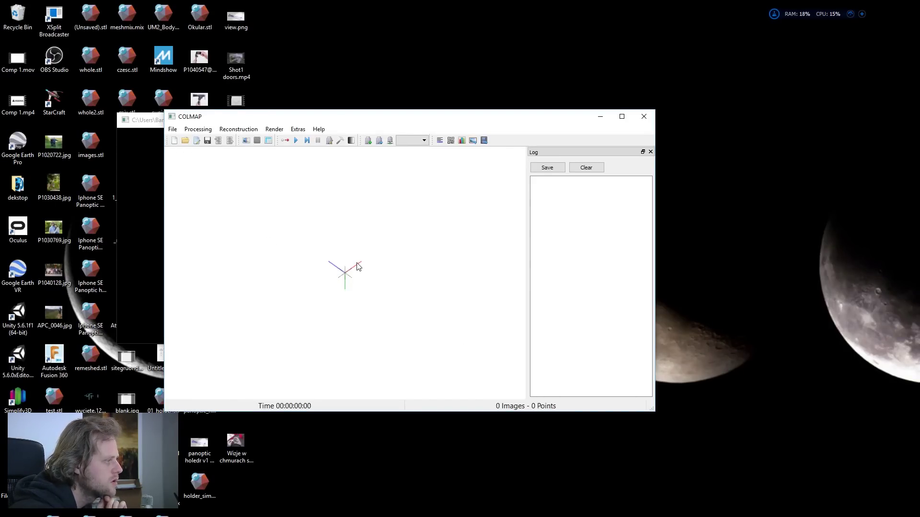
Step: In Automatic reconstruction, set the workspace folder to Potworek in Scanning on the SSD (I:) drive
left_click_drag(340, 120, 428, 193)
left_click(373, 215)
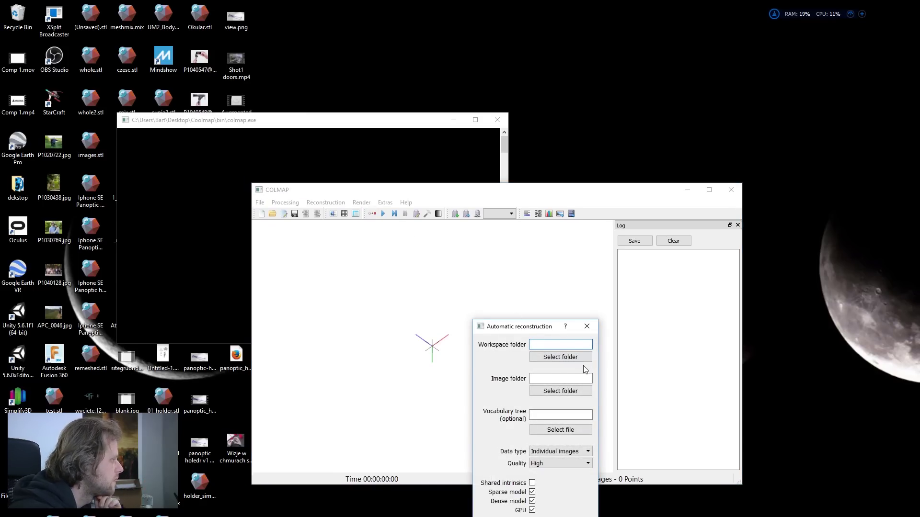
left_click(559, 358)
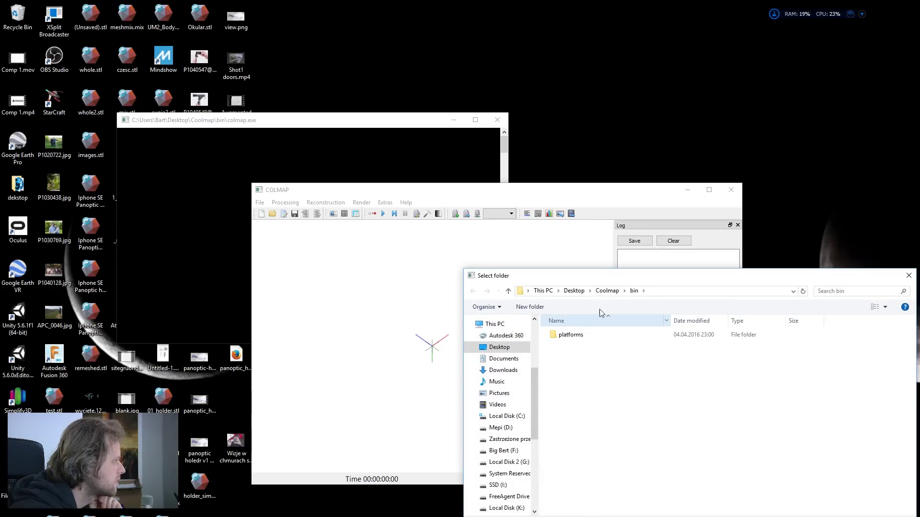
left_click(498, 484)
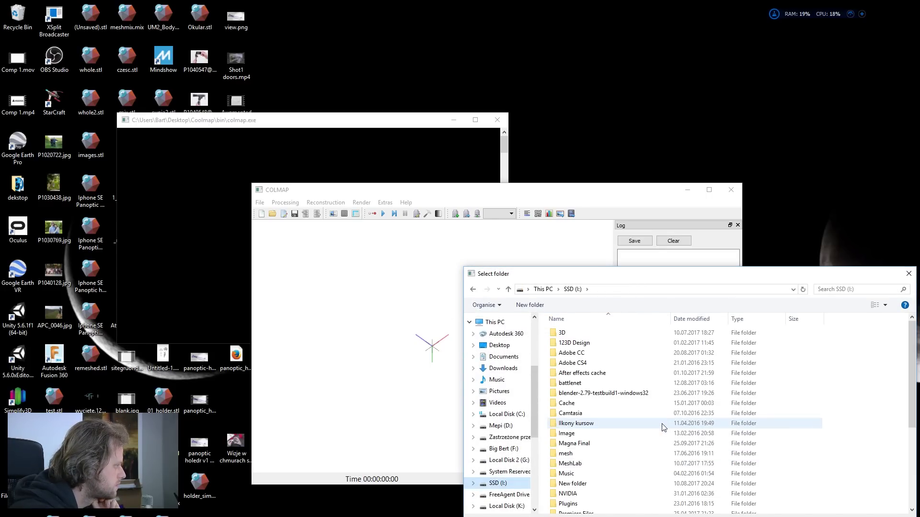
left_click(664, 425)
scroll(676, 423, "down", 3)
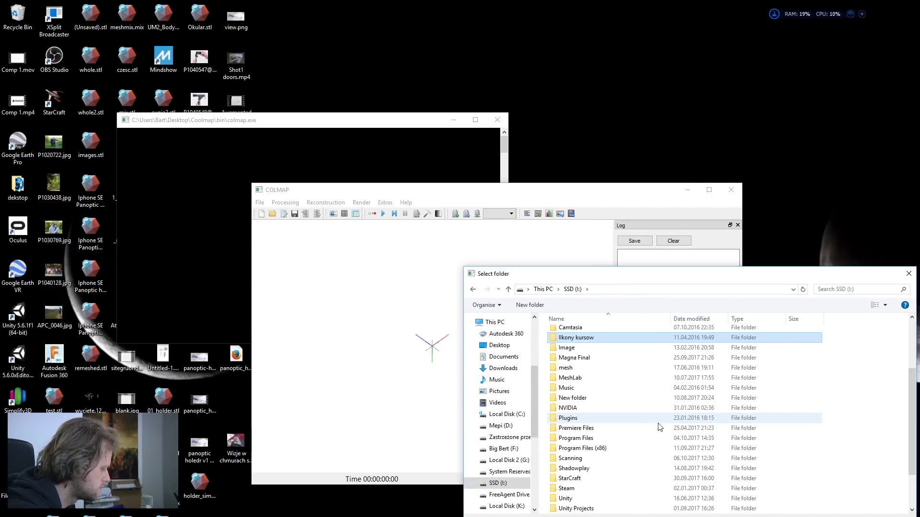
left_click(582, 459)
double_click(579, 459)
double_click(581, 331)
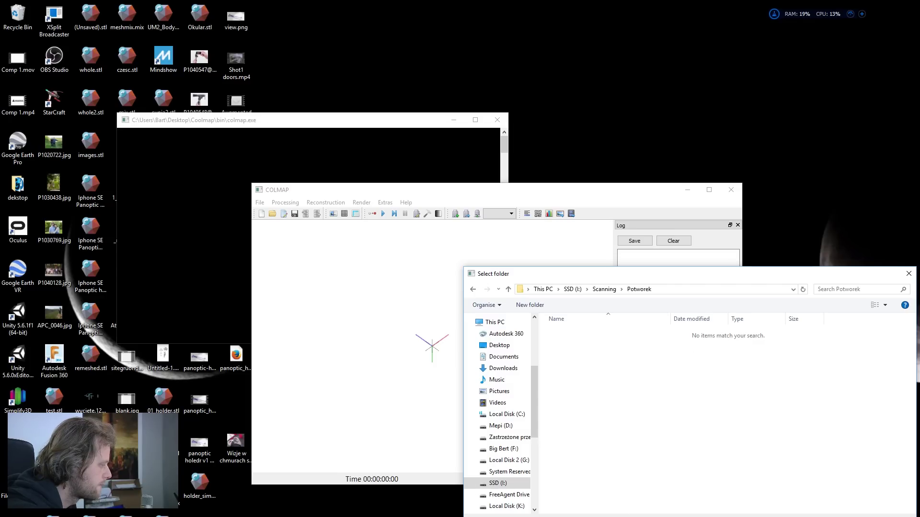
key("alt+Left")
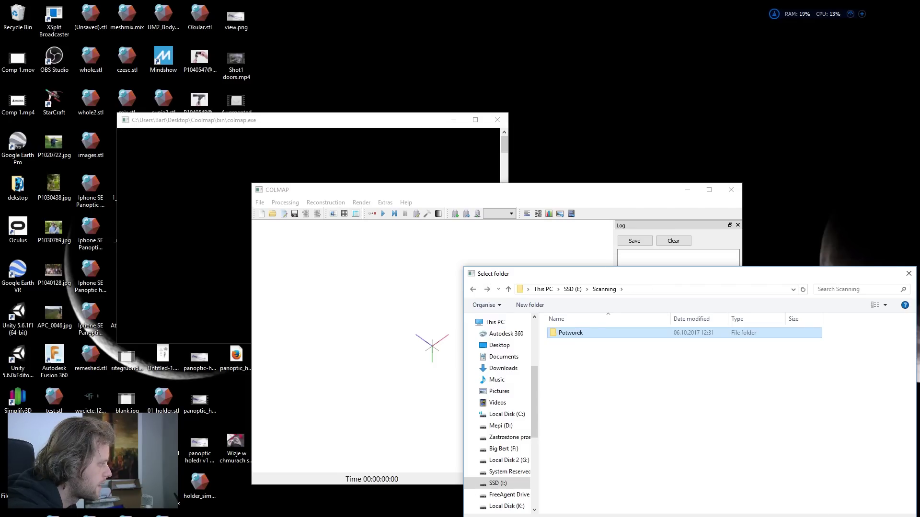
key("Return")
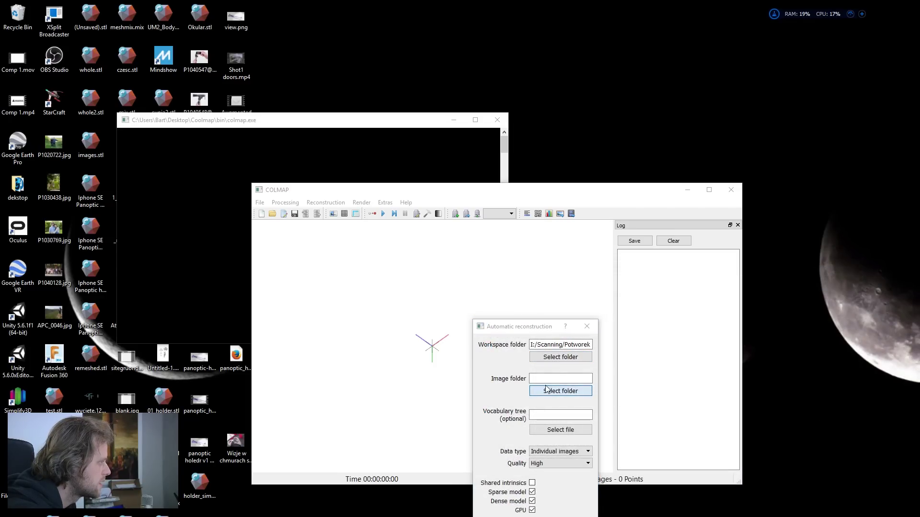
Step: Set the image folder to the same Potworek folder
left_click(546, 389)
double_click(570, 331)
key("Return")
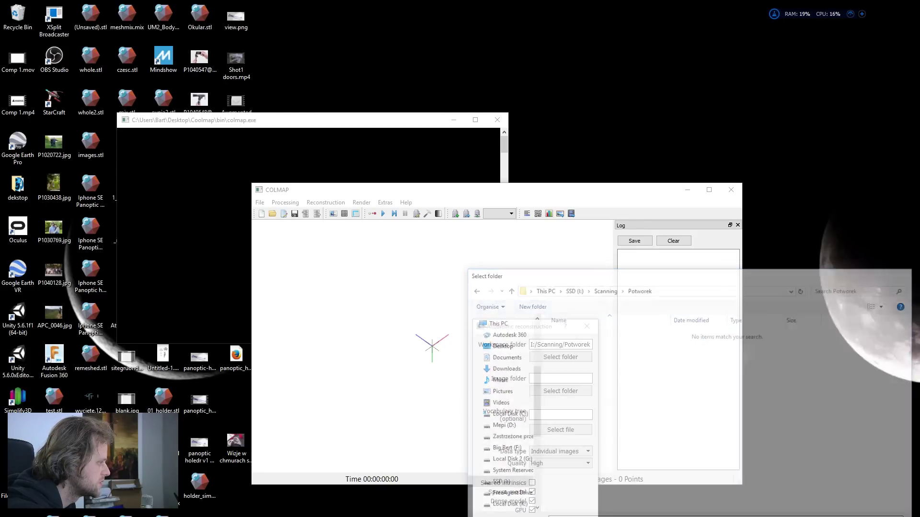
Step: Choose vocab_tree-65536.bin from the Desktop's Coolmap folder as the vocabulary tree
left_click(540, 430)
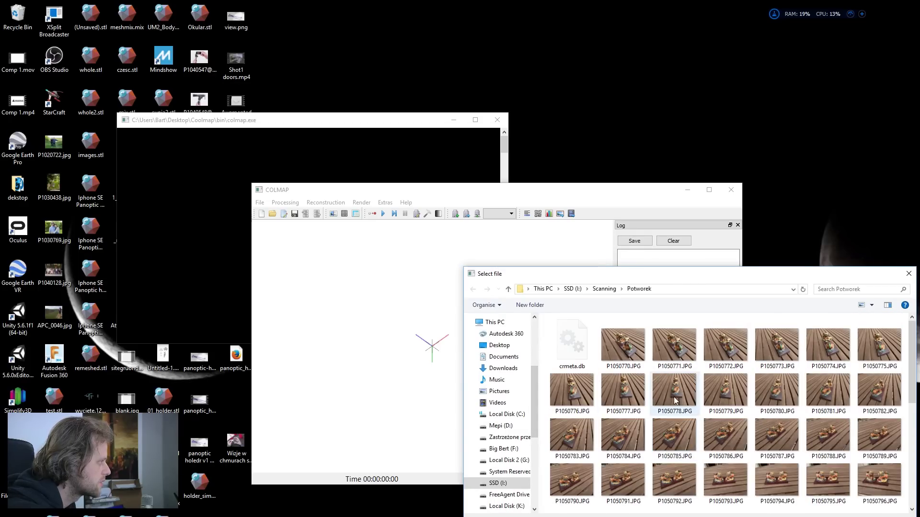
left_click(494, 322)
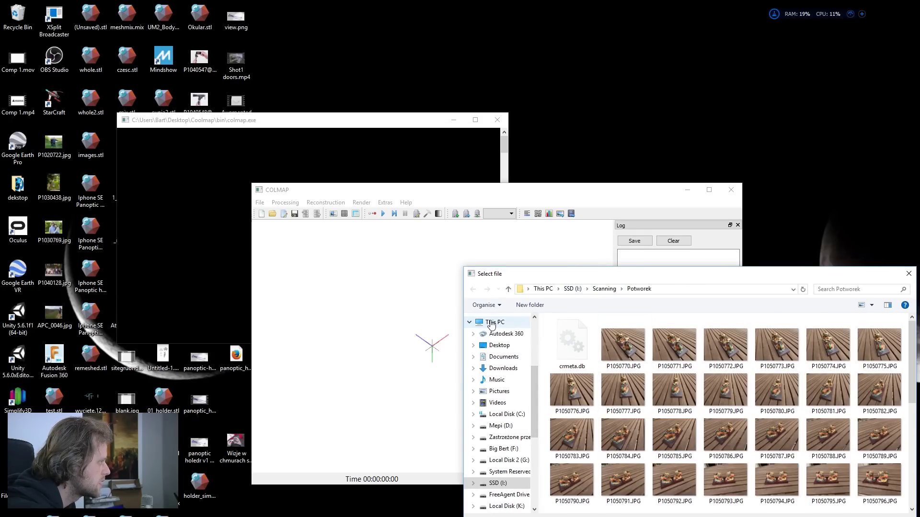
left_click(499, 345)
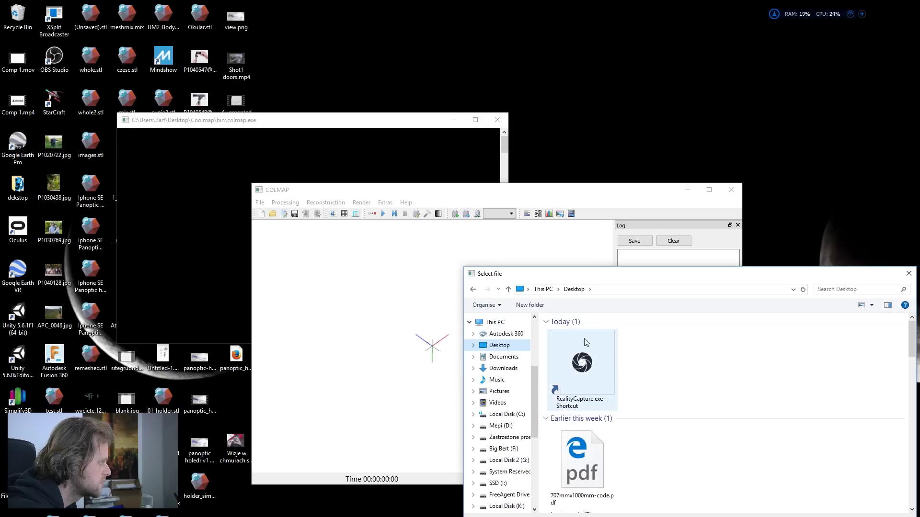
scroll(666, 433, "down", 5)
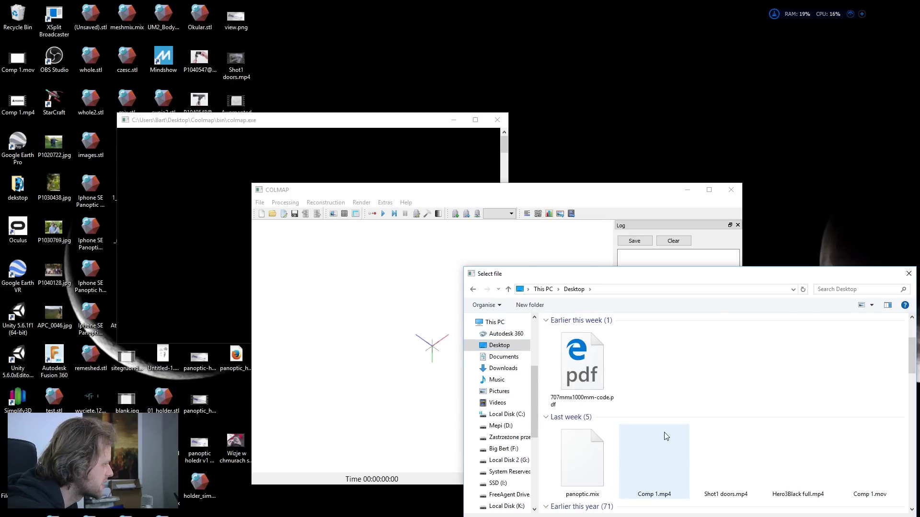
scroll(671, 421, "up", 5)
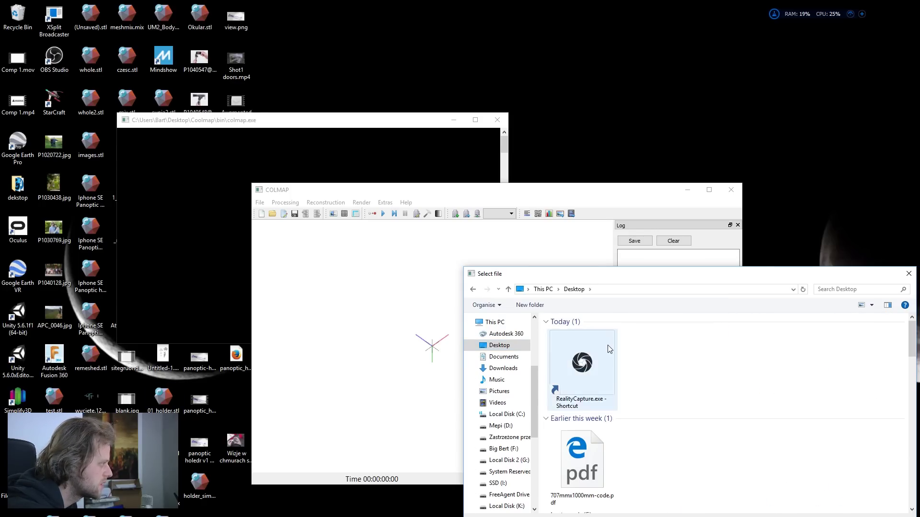
scroll(665, 402, "down", 8)
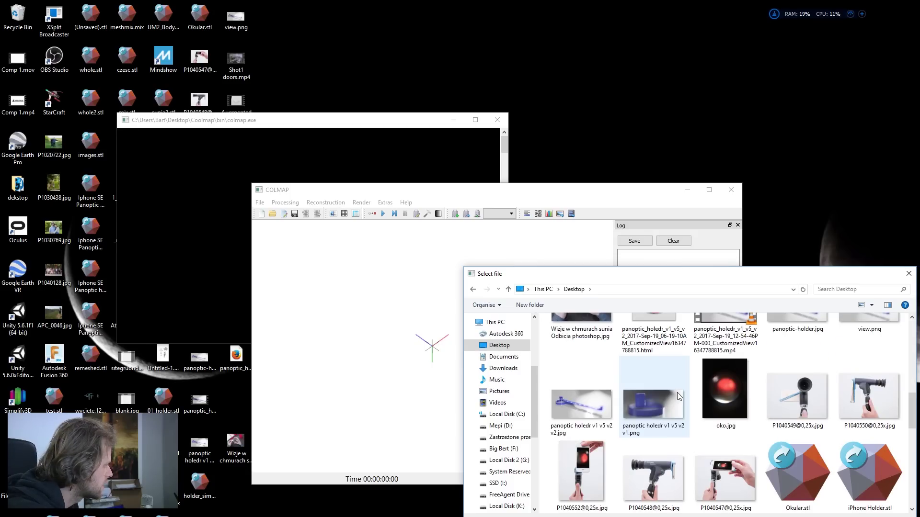
left_click(679, 397)
type("coo")
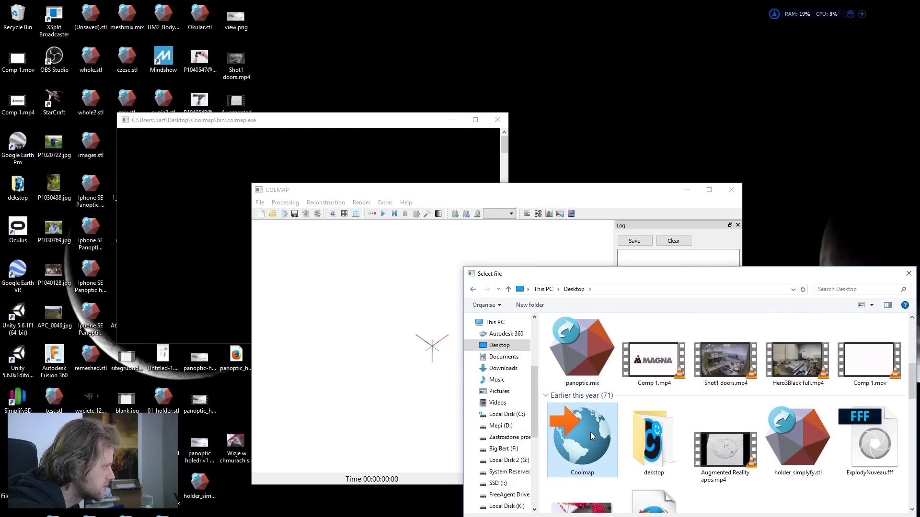
double_click(593, 436)
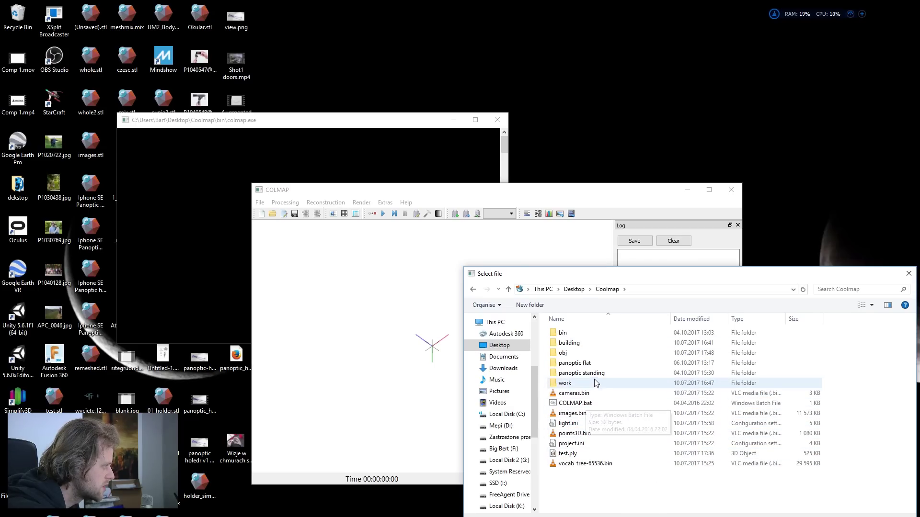
double_click(594, 464)
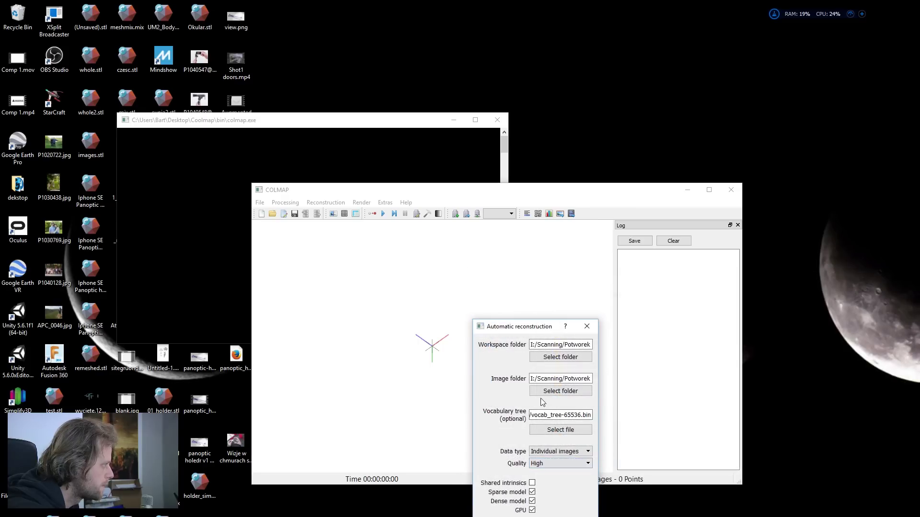
Step: Set the reconstruction quality to Medium
left_click(555, 465)
left_click(555, 466)
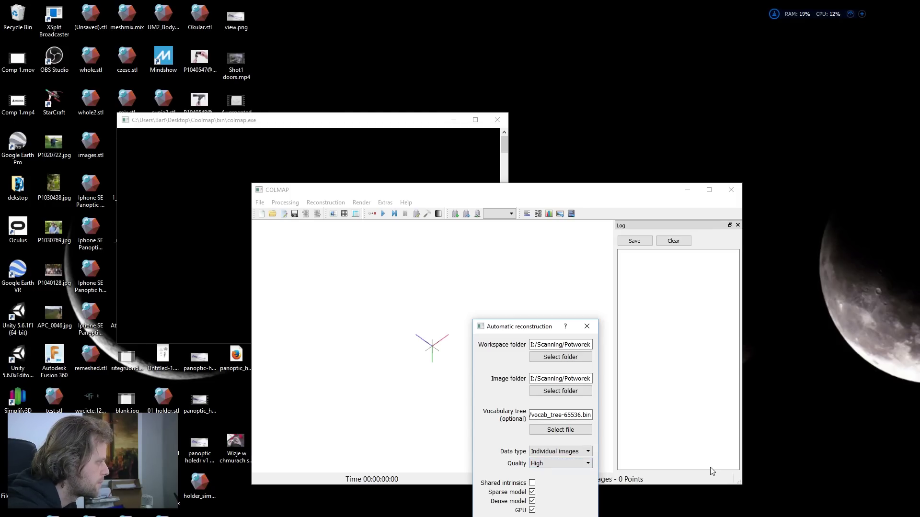
left_click(539, 465)
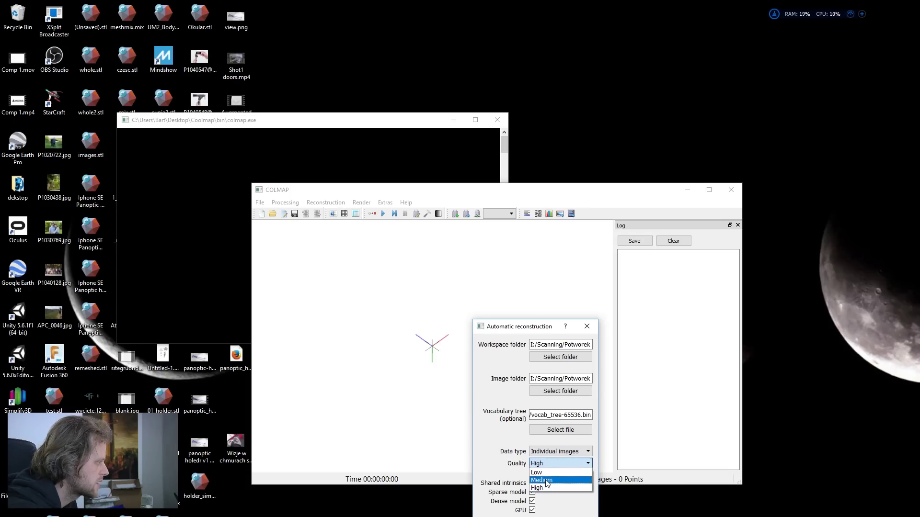
left_click(546, 481)
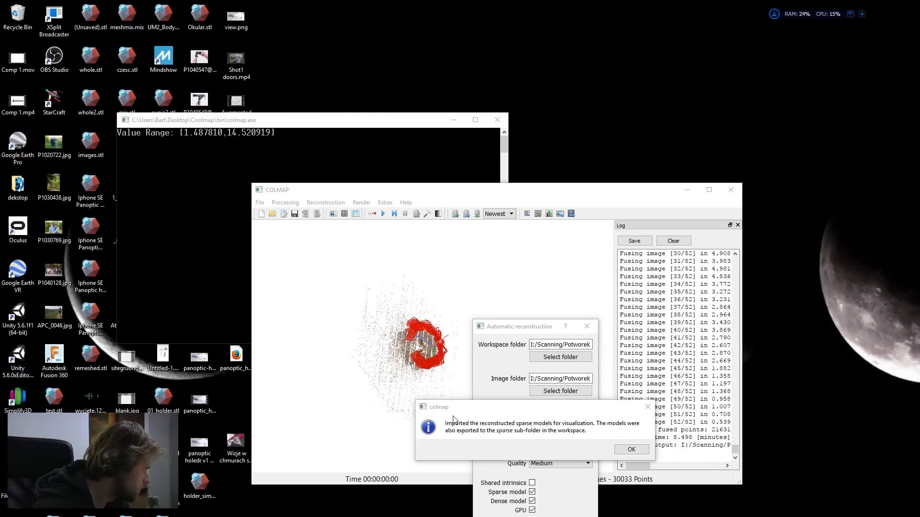
Step: Dismiss the sparse-model and dense-cloud notices, launch Meshmixer, and orbit around the camera ring
left_click(640, 449)
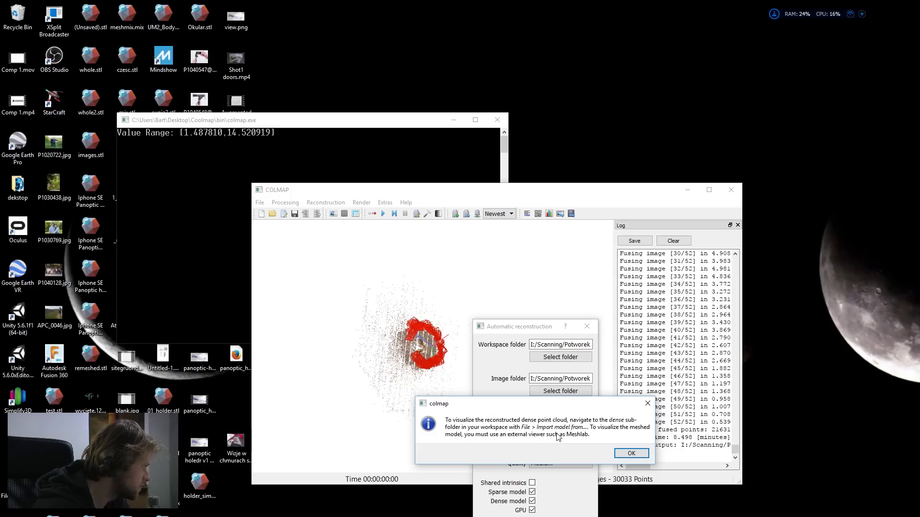
left_click(631, 453)
key("super")
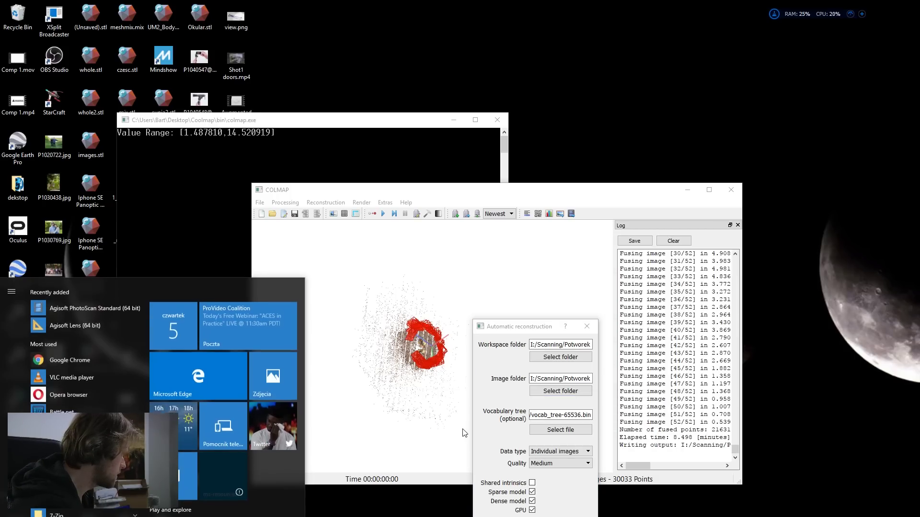
type("mesh")
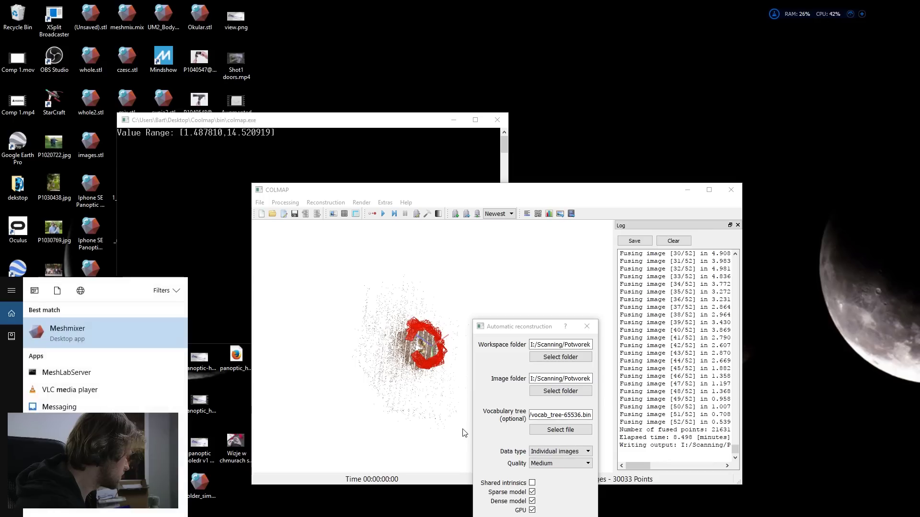
key("Return")
scroll(417, 366, "up", 5)
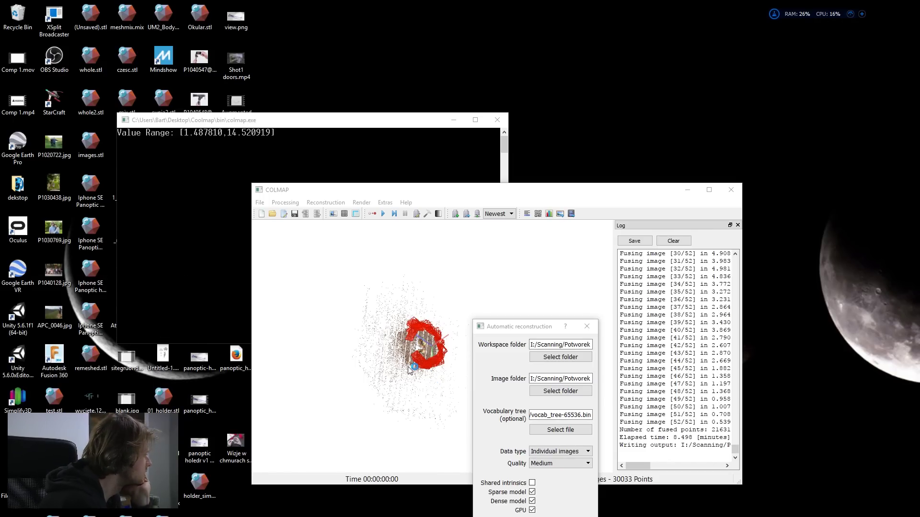
left_click_drag(560, 366, 518, 420)
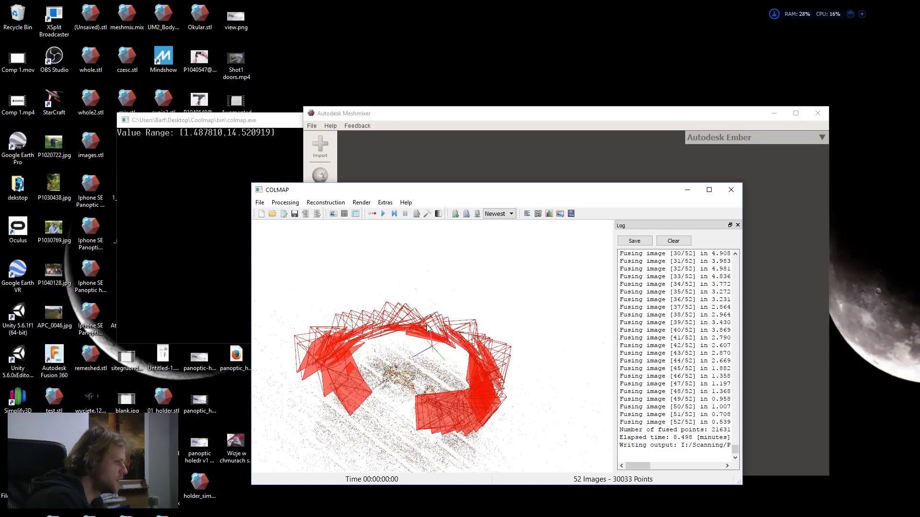
Step: Try importing dense/0/fused.ply into Meshmixer and dismiss the file-opening error
left_click(432, 119)
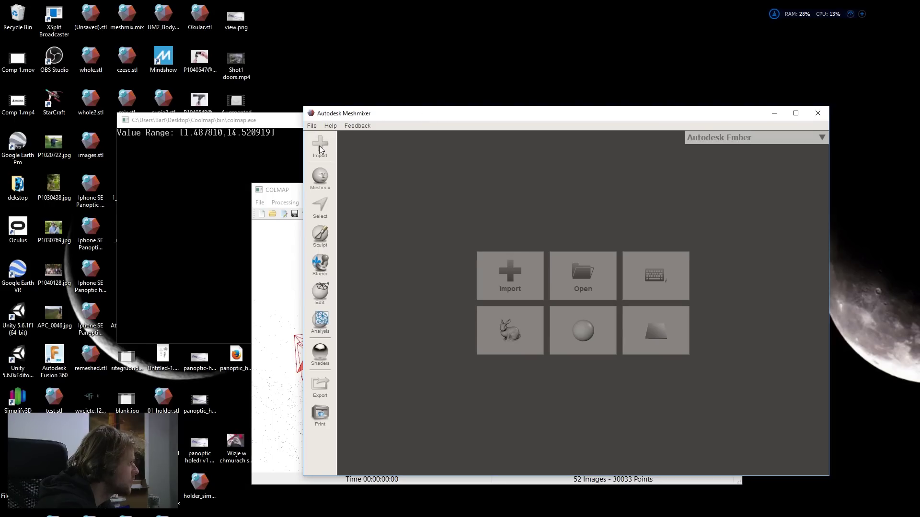
left_click(539, 298)
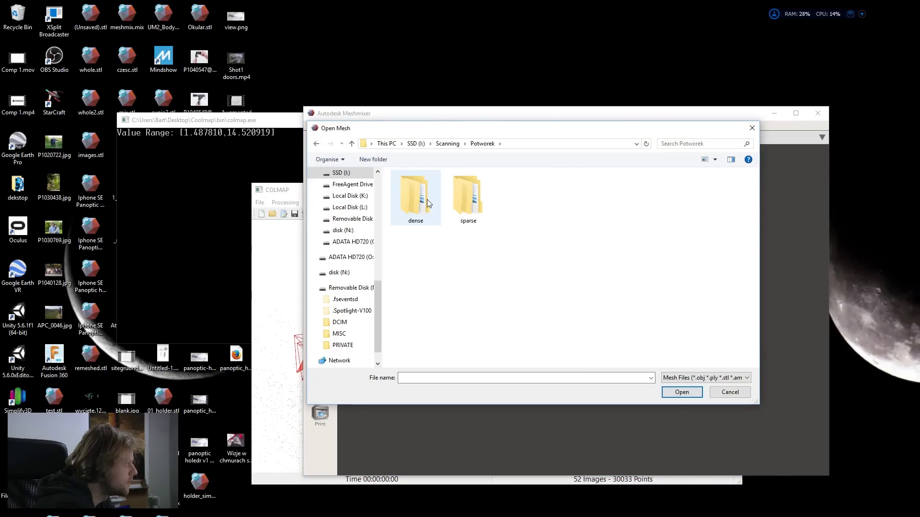
double_click(427, 204)
double_click(408, 188)
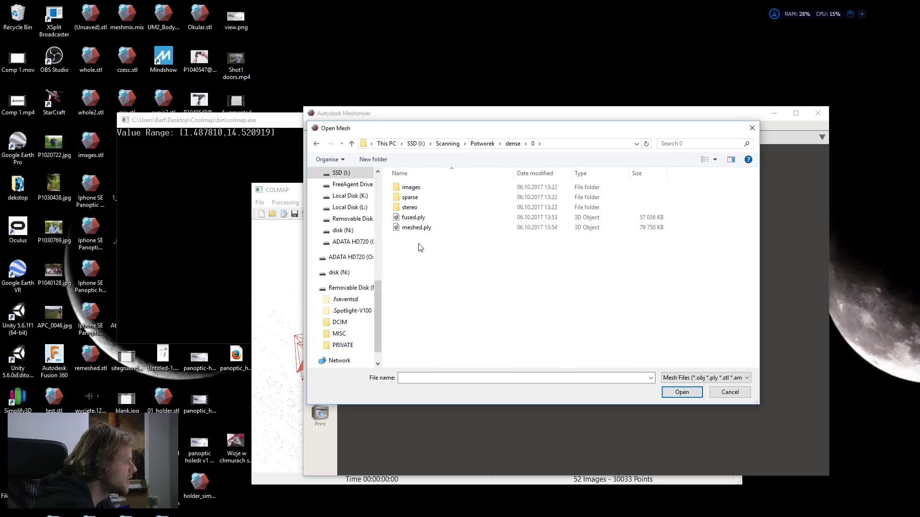
double_click(427, 219)
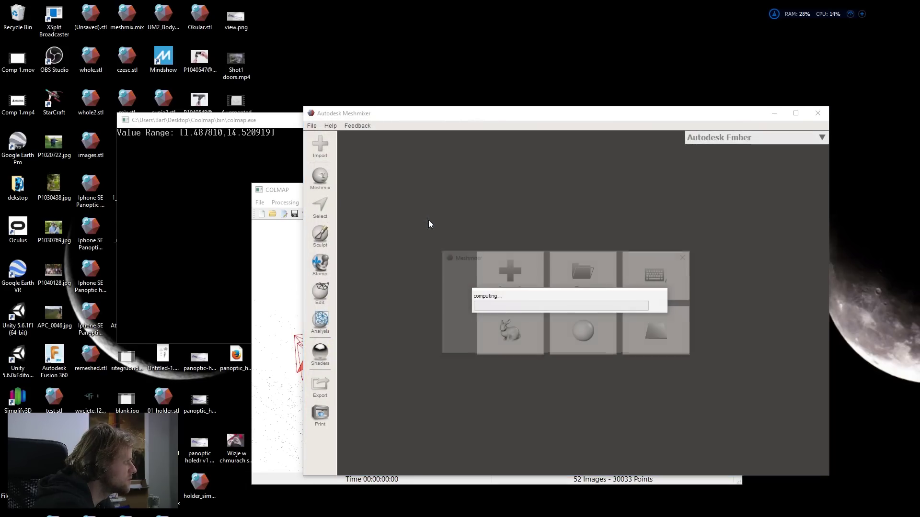
left_click(659, 334)
Step: Try opening fused.ply in 3D Builder instead, closing it after its load error
left_click(310, 141)
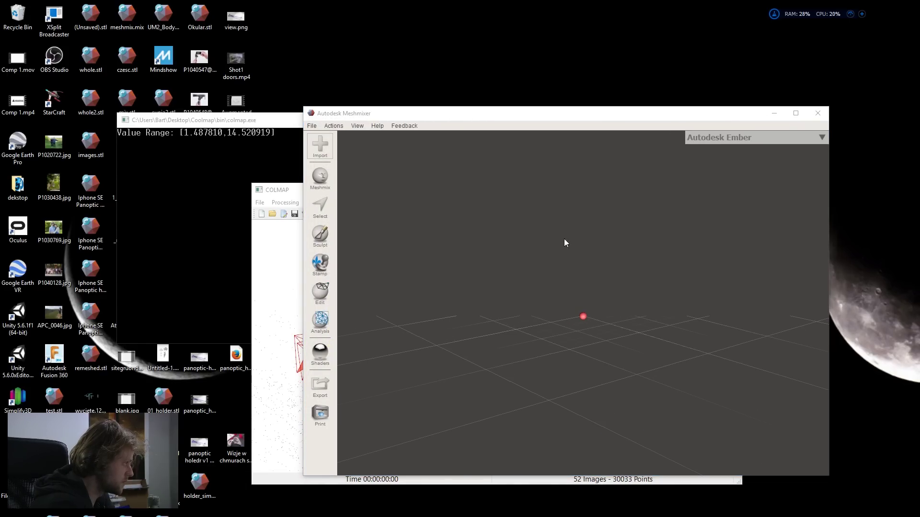
left_click(416, 218)
right_click(416, 218)
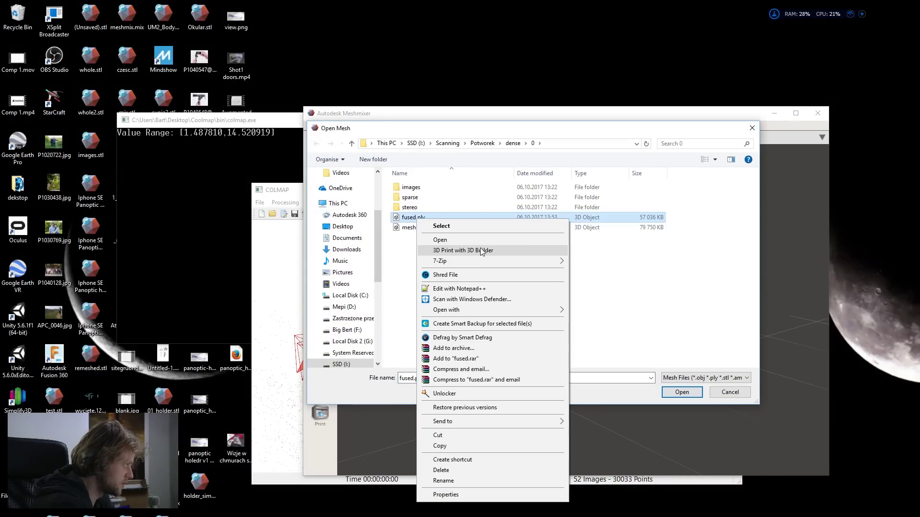
left_click(482, 240)
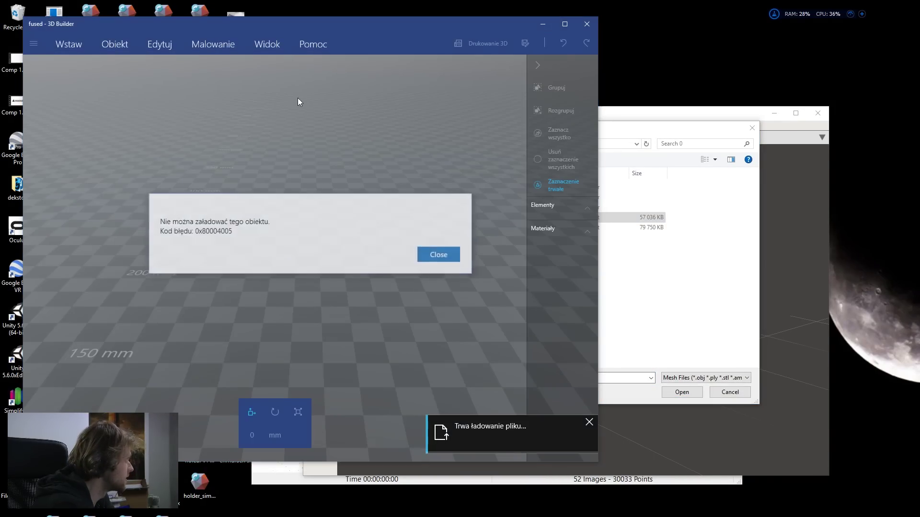
left_click(434, 255)
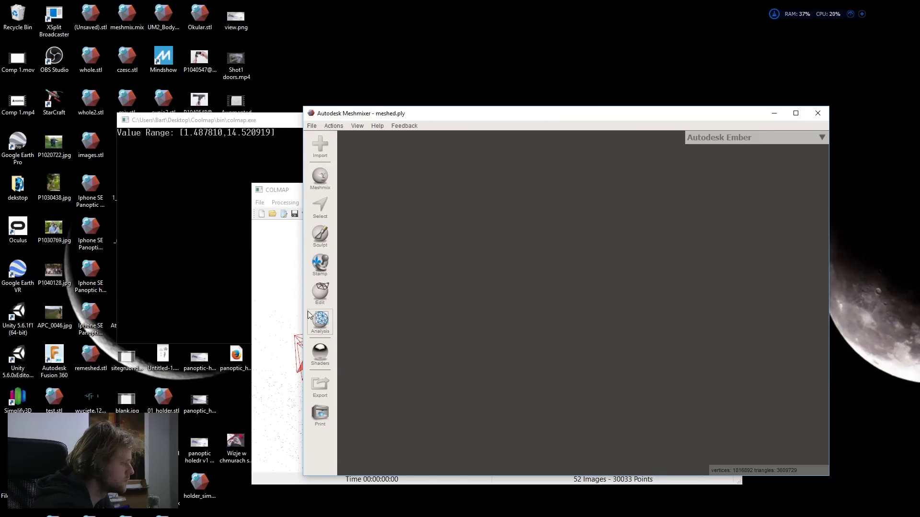
key("super")
Step: Launch MeshLab with meshed.ply, then orbit and zoom out to see both dragon figurines
type("meshlab")
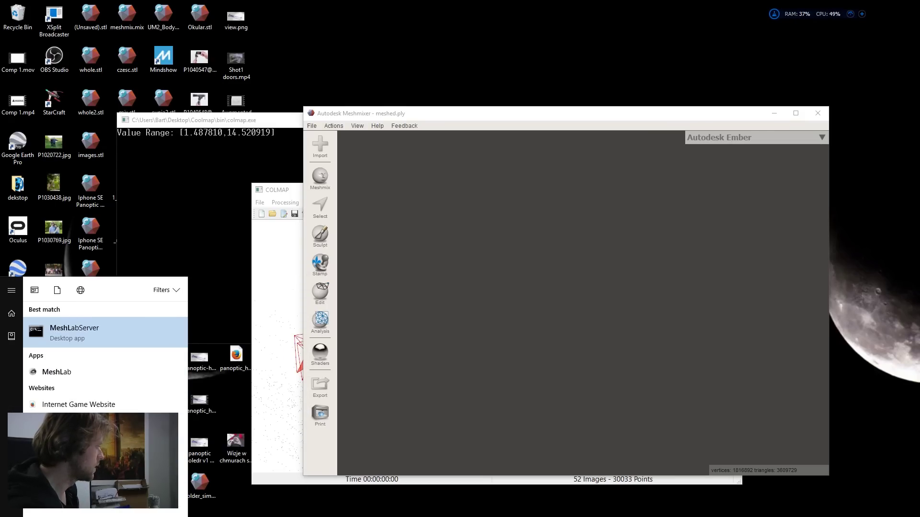
key("Return")
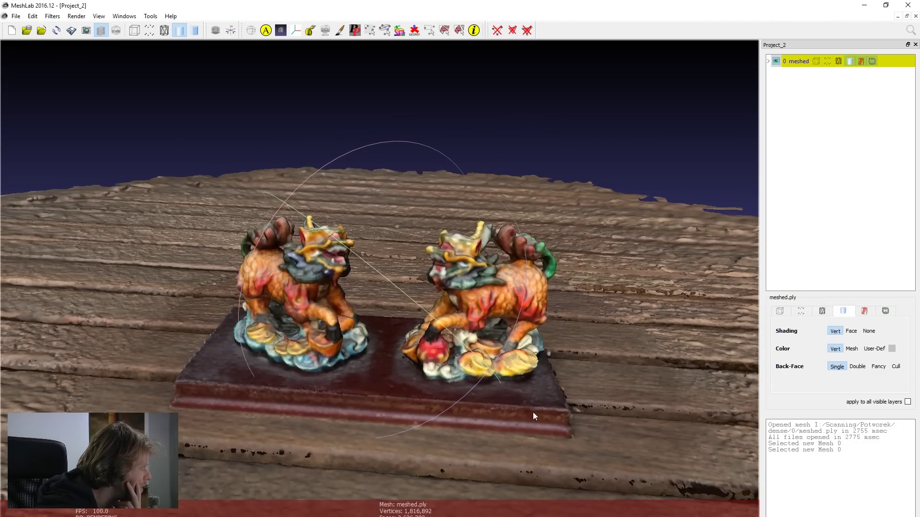
left_click_drag(295, 271, 331, 289)
left_click_drag(407, 353, 526, 327)
left_click_drag(429, 315, 593, 314)
left_click_drag(409, 338, 488, 325)
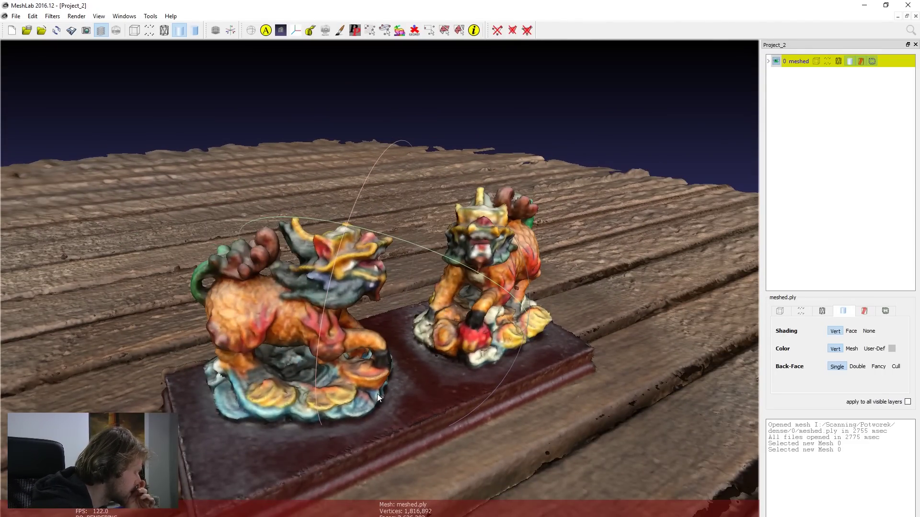
scroll(401, 339, "down", 3)
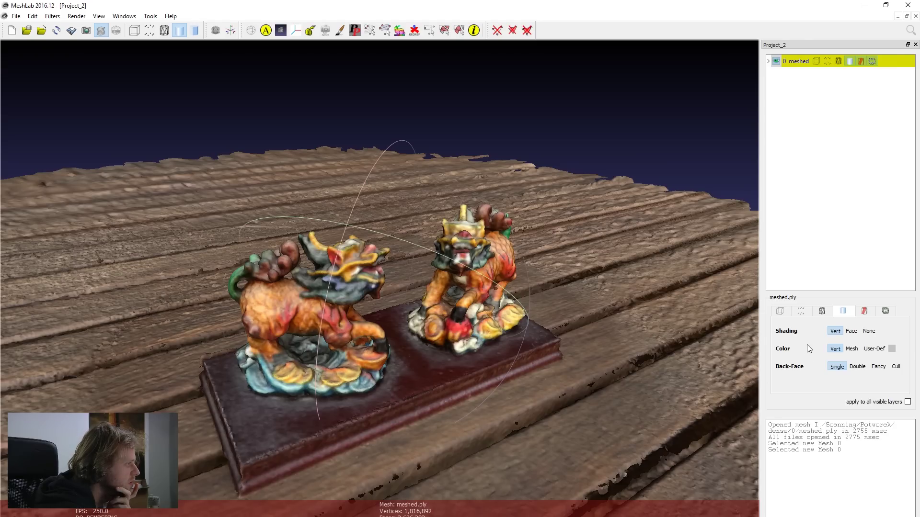
left_click(857, 332)
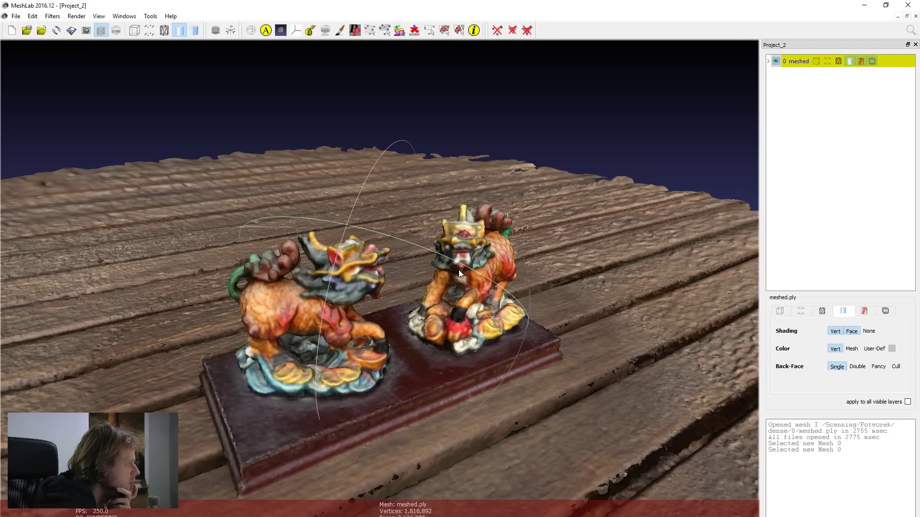
left_click(851, 349)
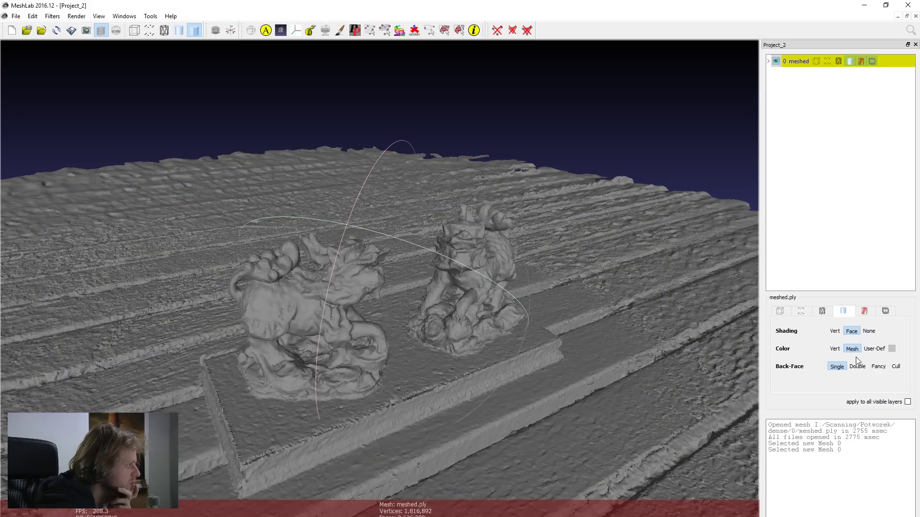
left_click(838, 351)
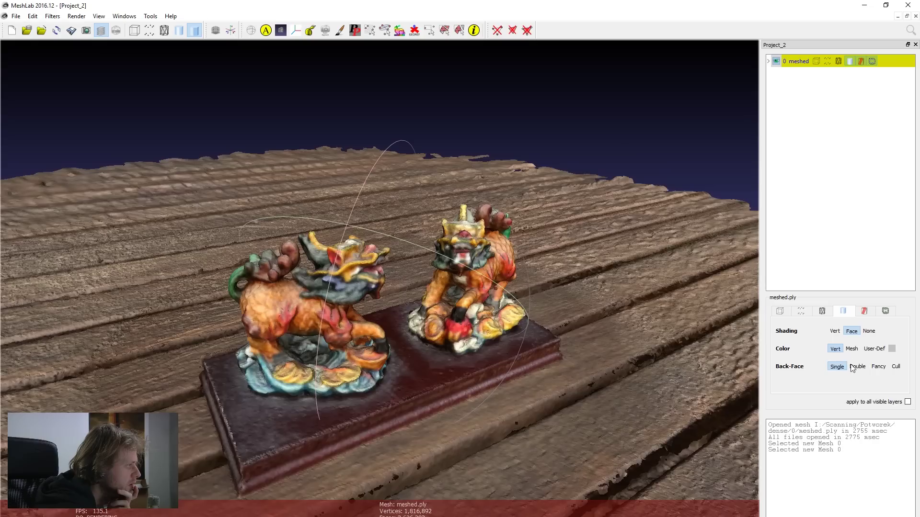
left_click(834, 331)
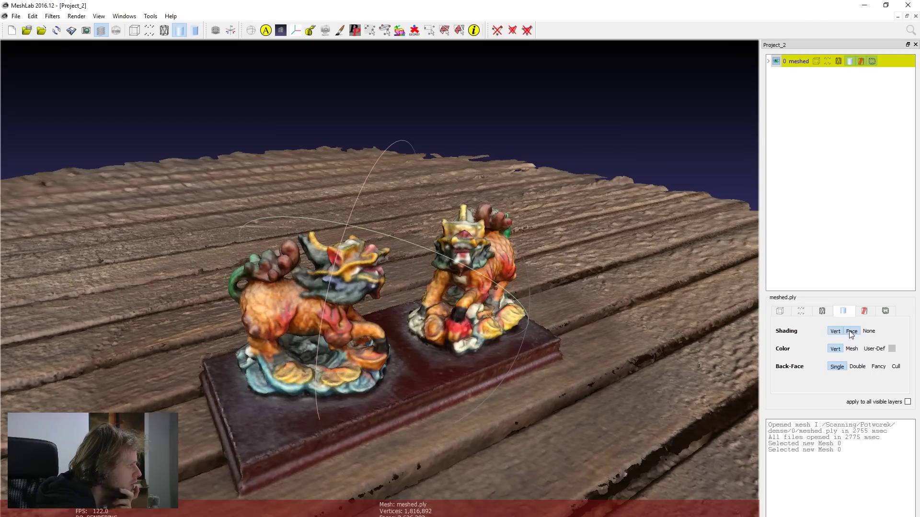
left_click(851, 331)
left_click(868, 331)
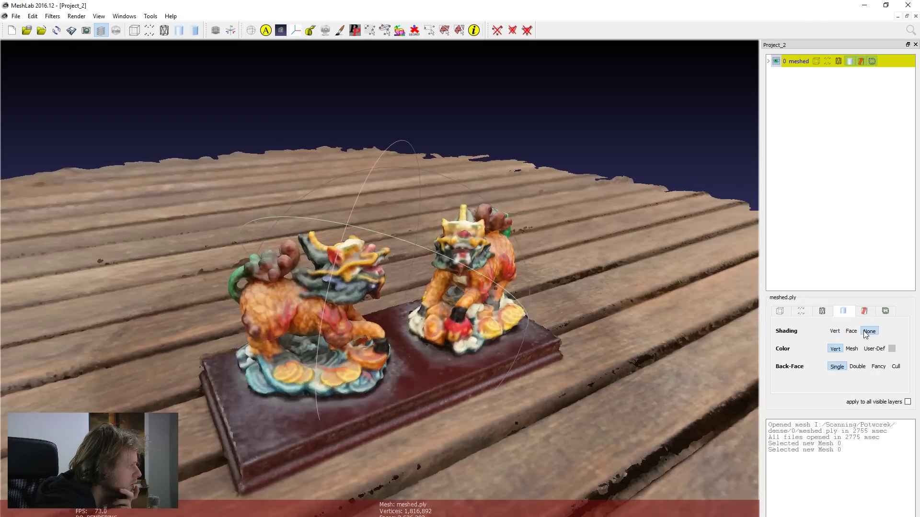
left_click(835, 331)
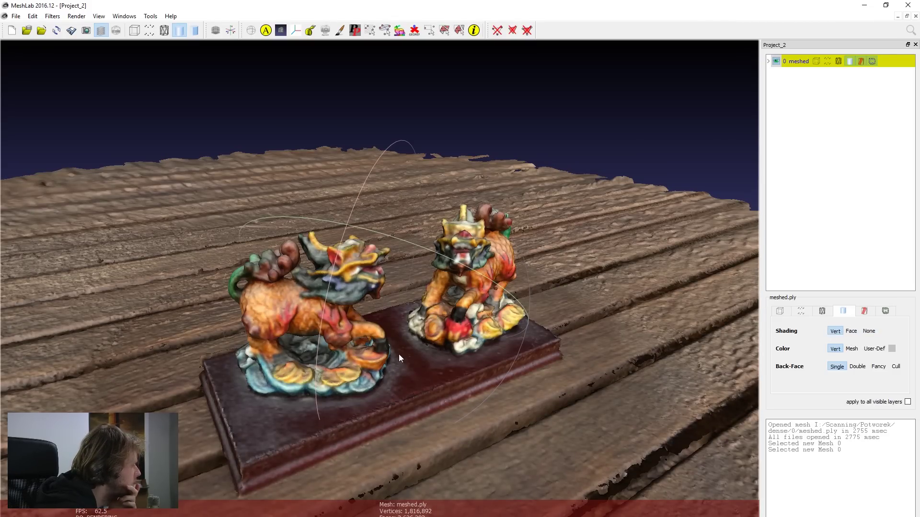
scroll(398, 354, "up", 5)
scroll(446, 371, "down", 1)
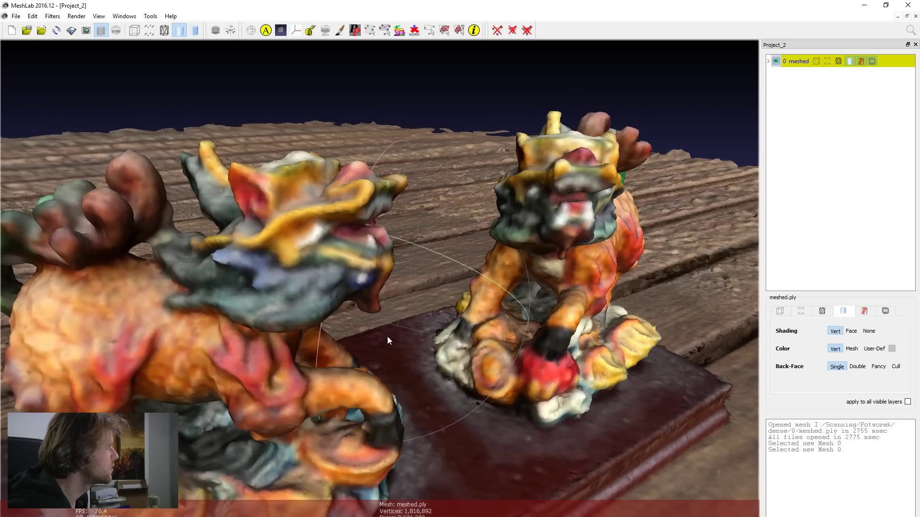
scroll(440, 323, "down", 8)
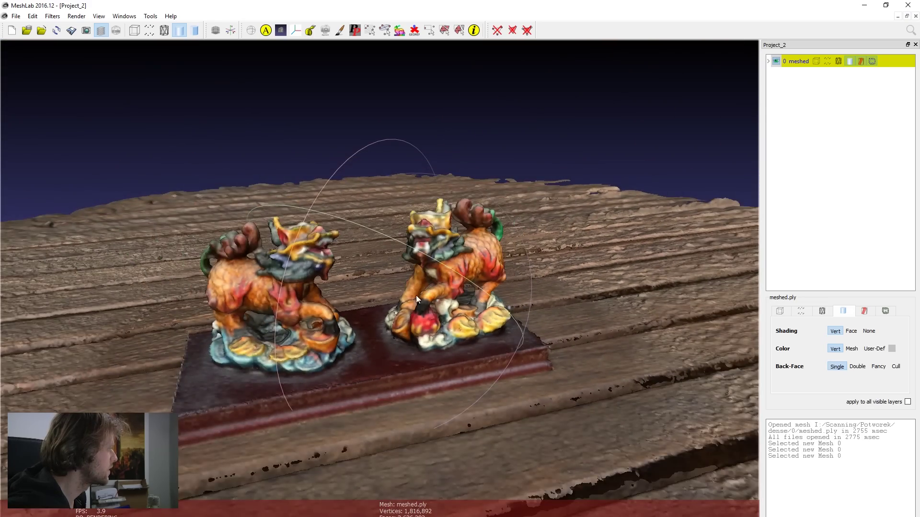
left_click_drag(416, 295, 355, 290)
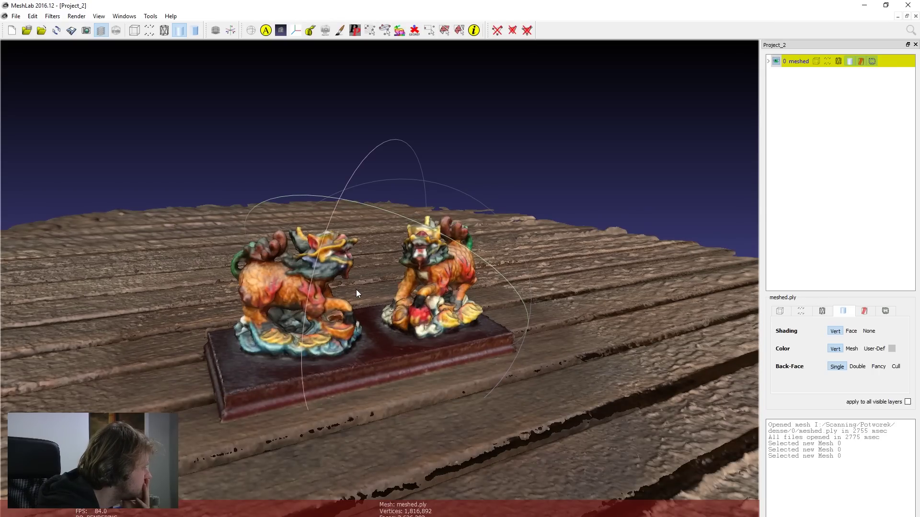
Step: Apply Screened Poisson Surface Reconstruction at the default depth 8 to the figurine mesh
left_click(16, 17)
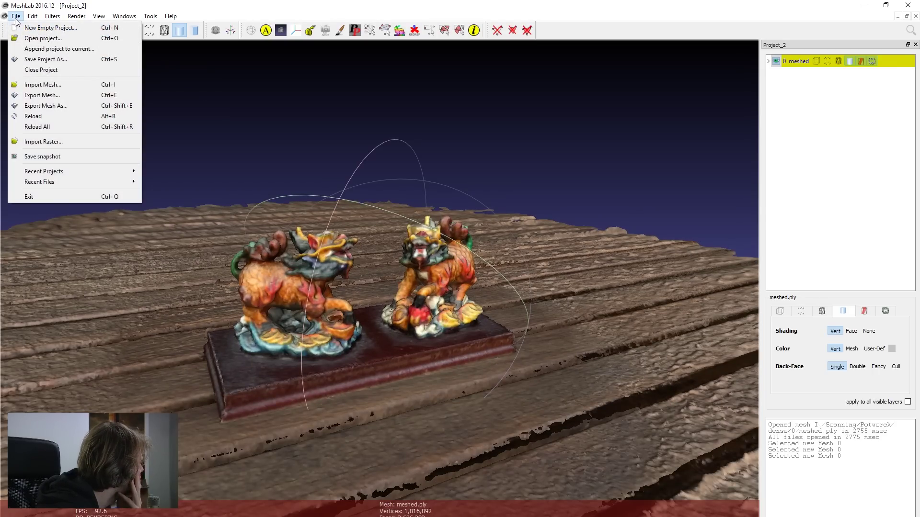
mouse_move(74, 19)
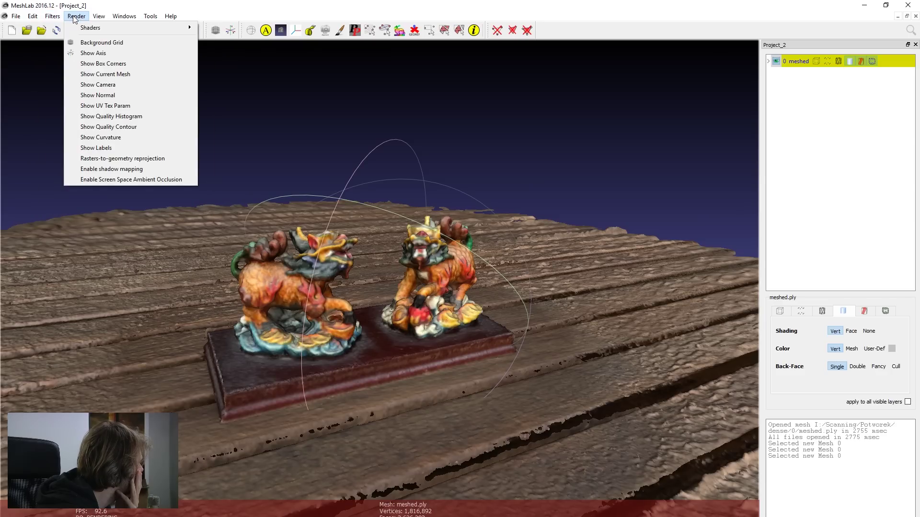
mouse_move(89, 85)
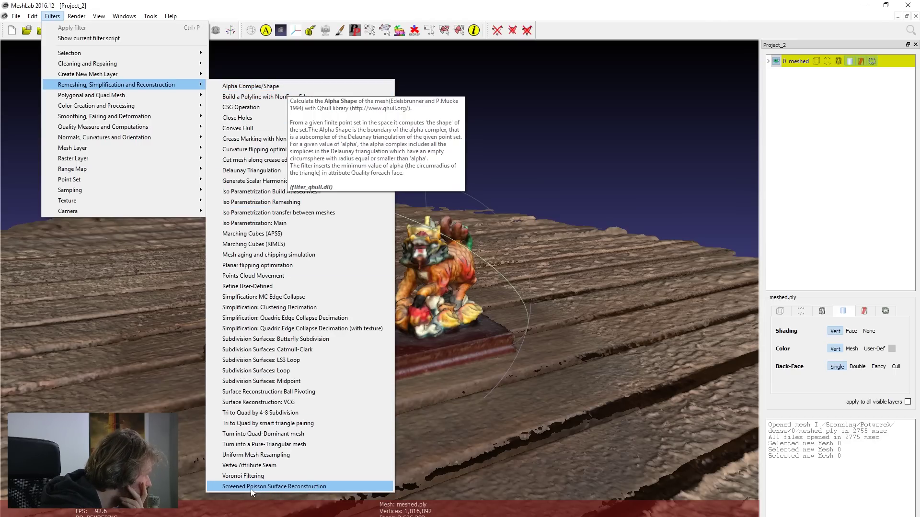
left_click(299, 486)
left_click_drag(511, 269, 584, 161)
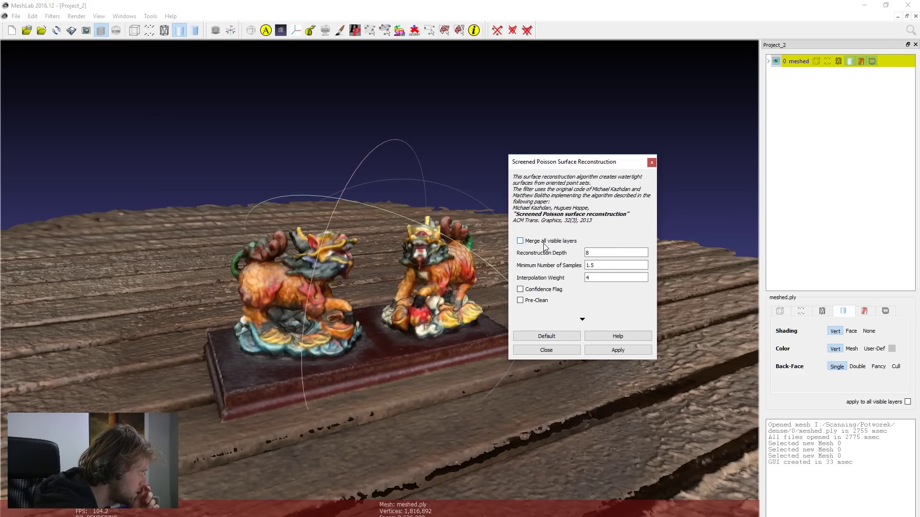
left_click(624, 351)
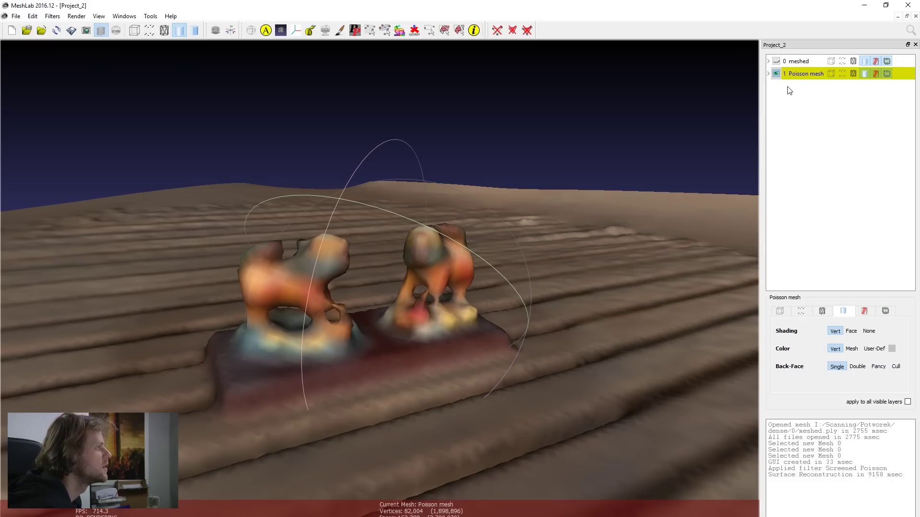
Step: Remove the selected faces from the Poisson mesh and dismiss its layer context menu
key("Delete")
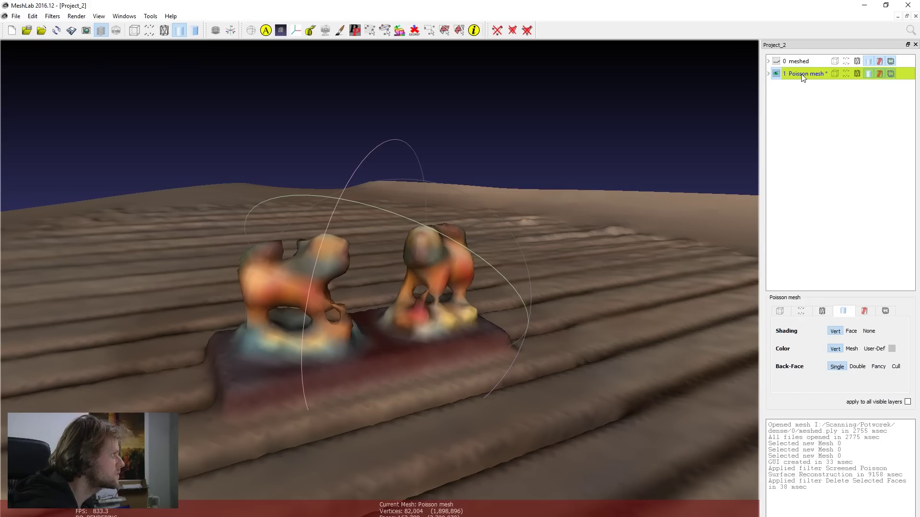
right_click(777, 74)
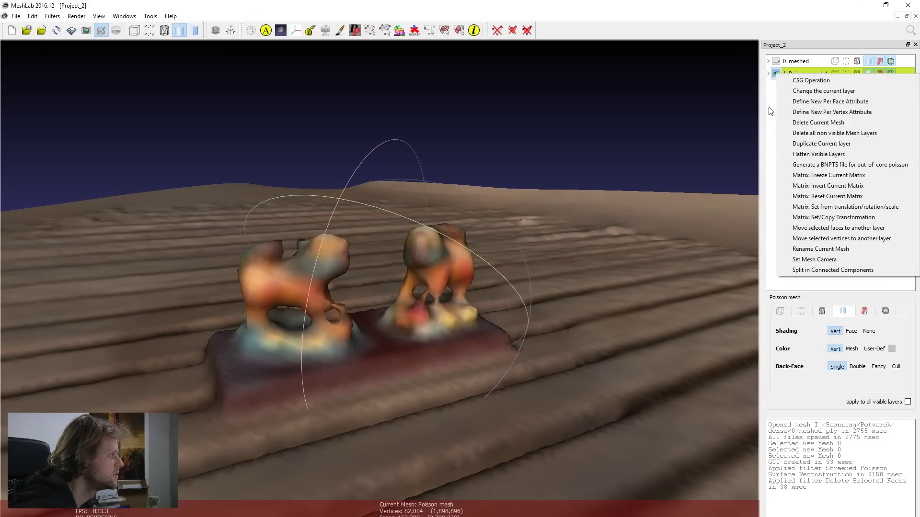
left_click(813, 71)
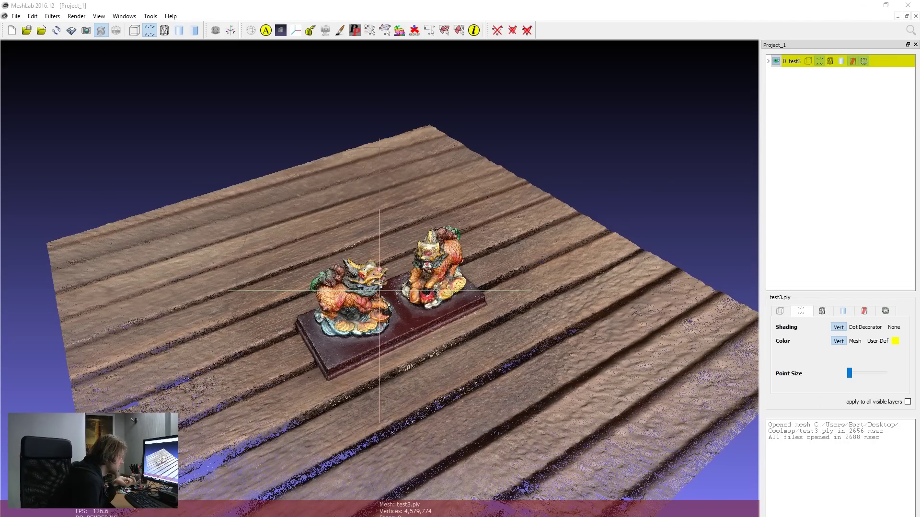
key("alt+Tab")
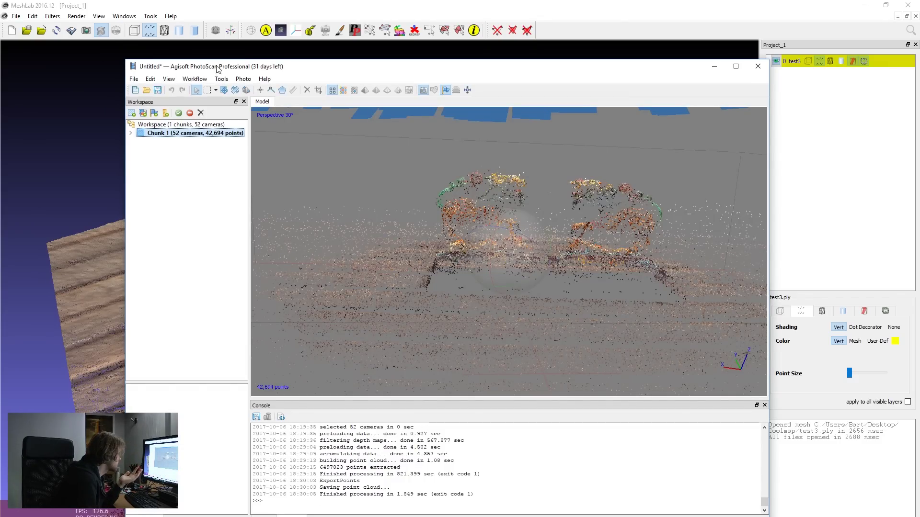
left_click(336, 9)
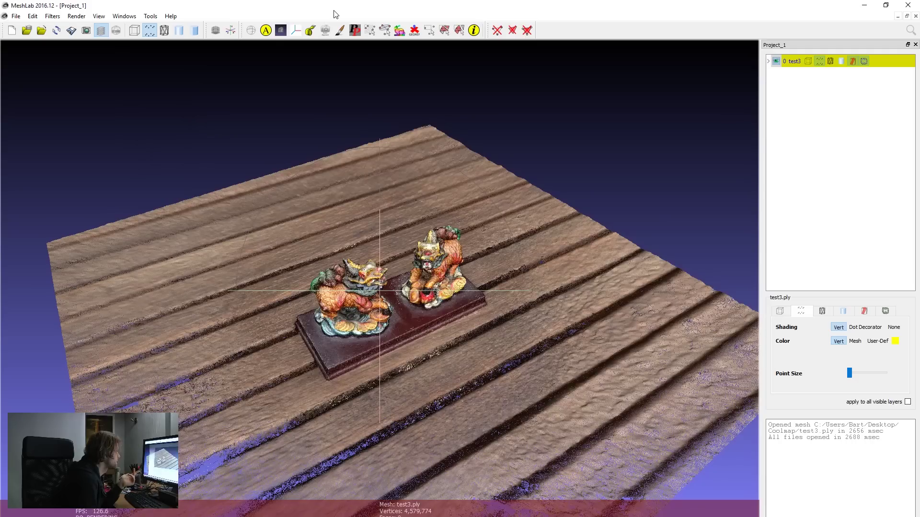
scroll(384, 333, "down", 3)
scroll(412, 341, "up", 6)
scroll(449, 350, "down", 3)
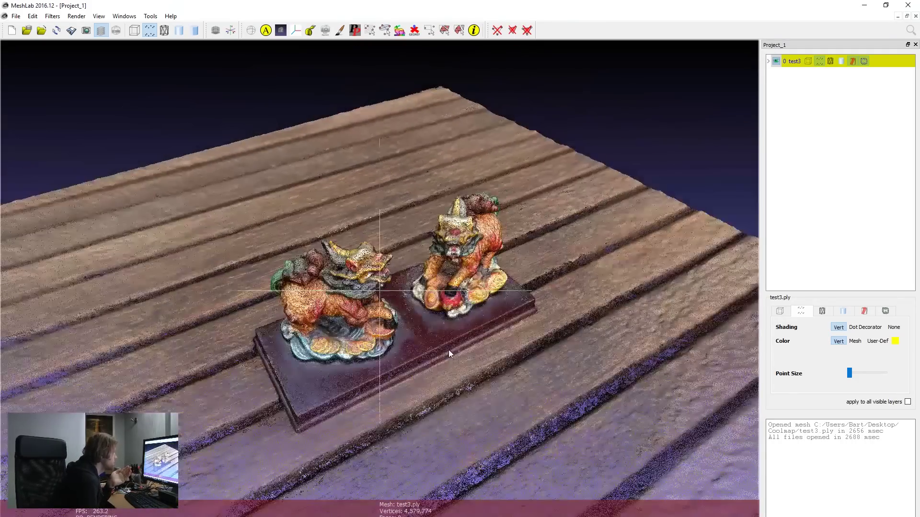
left_click_drag(448, 349, 373, 366)
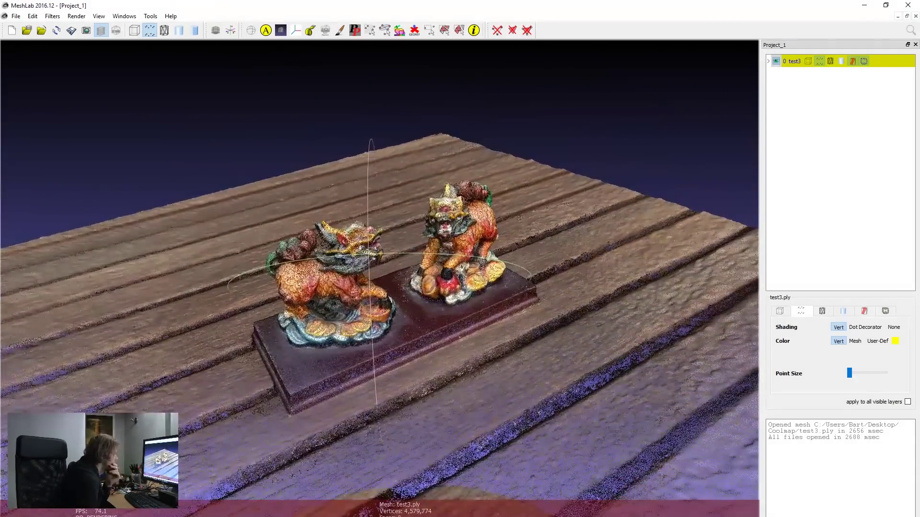
key("alt+Tab")
Step: Look over Build Dense Cloud and Build Mesh in PhotoScan's Workflow menu
left_click(195, 79)
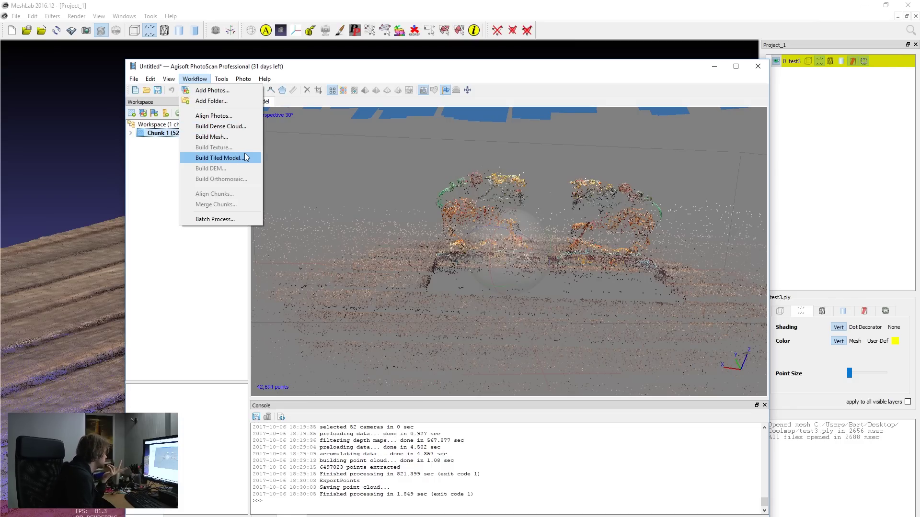
mouse_move(188, 78)
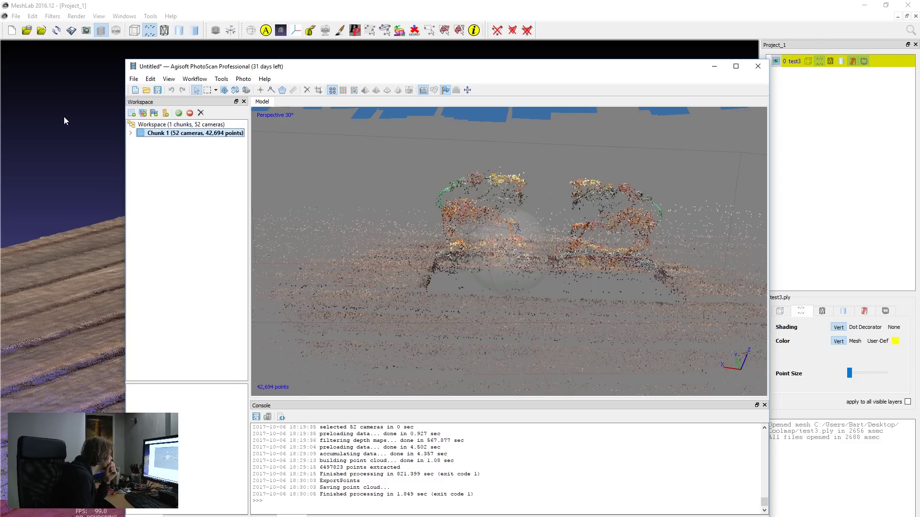
Step: Back in MeshLab, browse Filters > Remeshing, Simplification and Reconstruction to Screened Poisson Surface Reconstruction
left_click(240, 6)
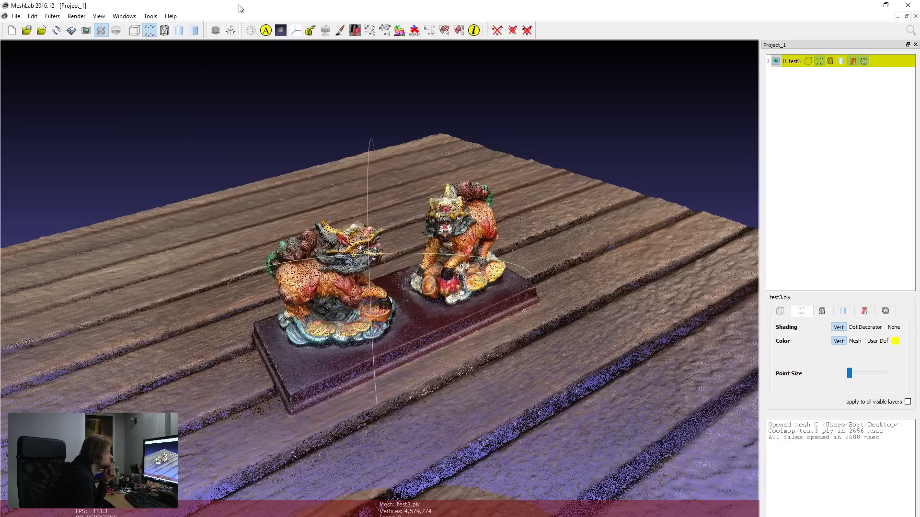
left_click(98, 16)
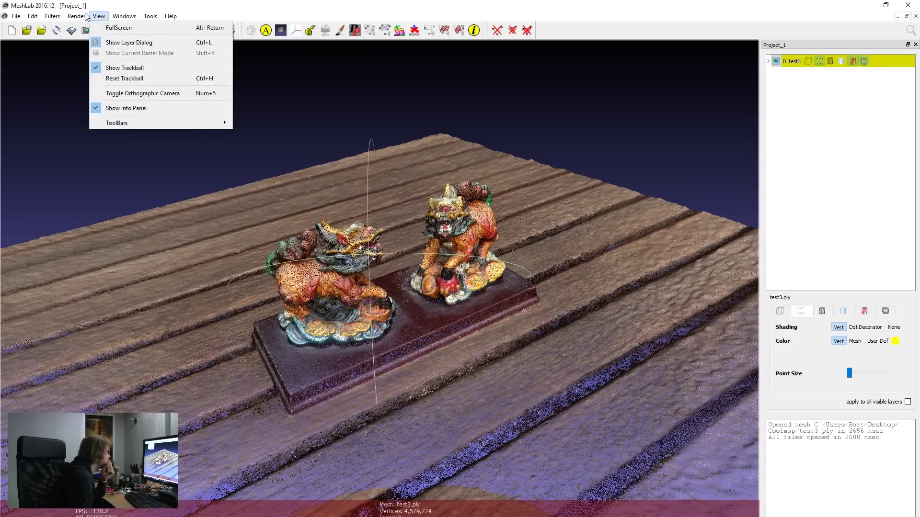
mouse_move(84, 15)
mouse_move(57, 17)
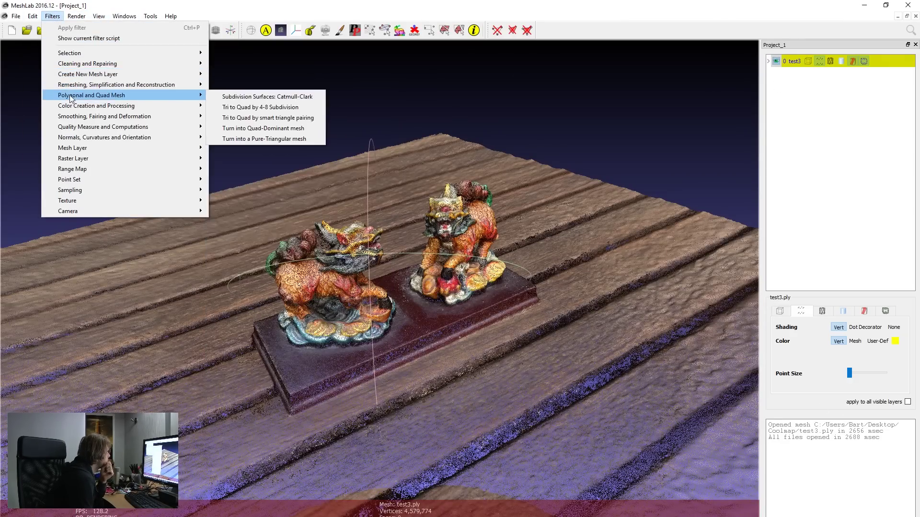
mouse_move(81, 98)
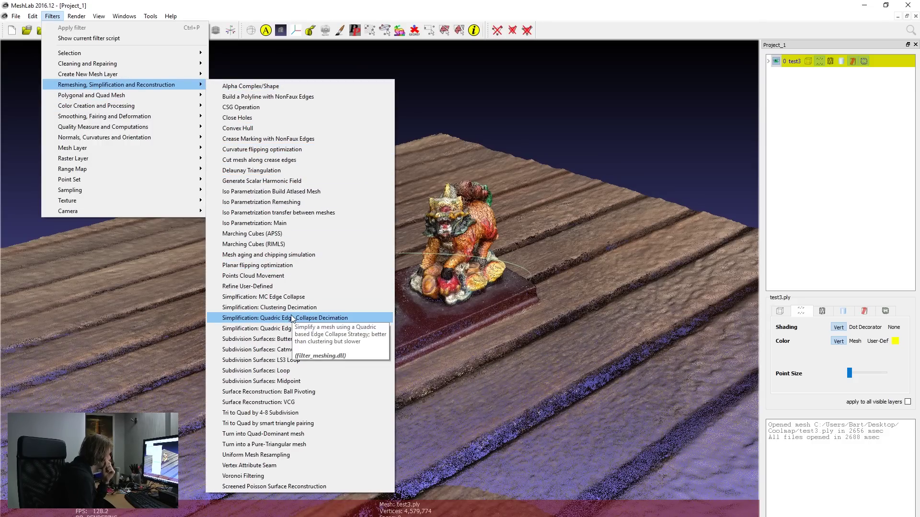
mouse_move(168, 179)
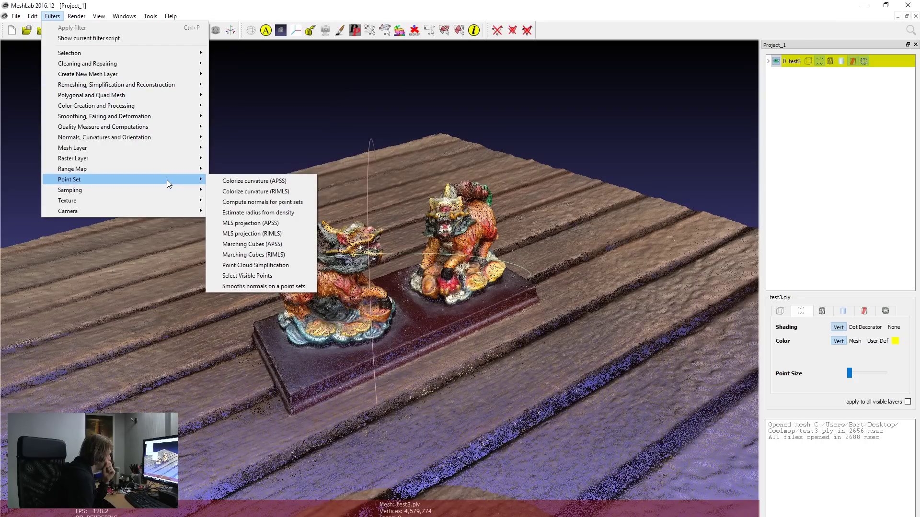
mouse_move(150, 85)
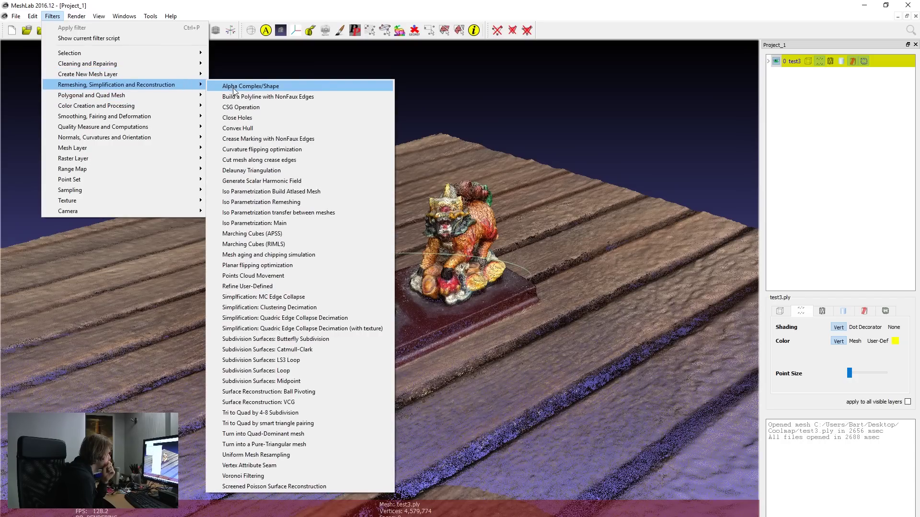
Step: Run Screened Poisson Surface Reconstruction on test3.ply with Reconstruction Depth 12
left_click(309, 487)
left_click_drag(479, 277, 137, 141)
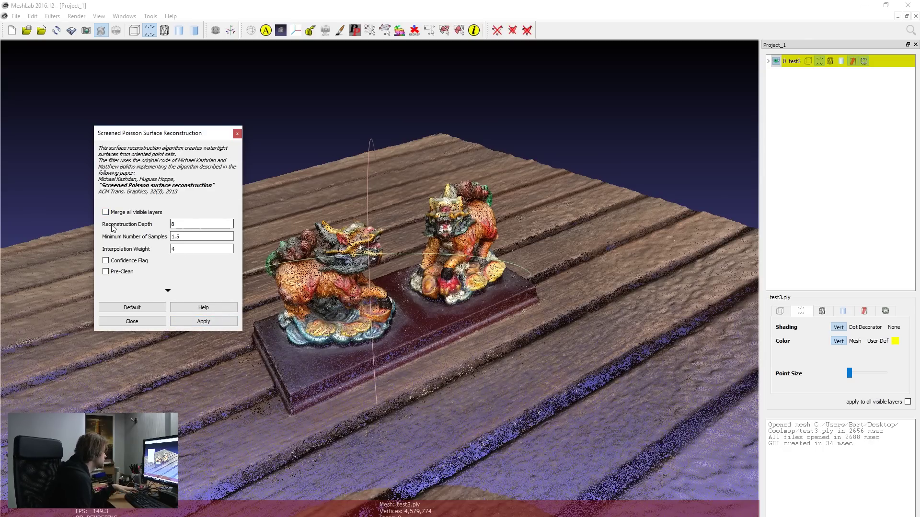
key("Tab")
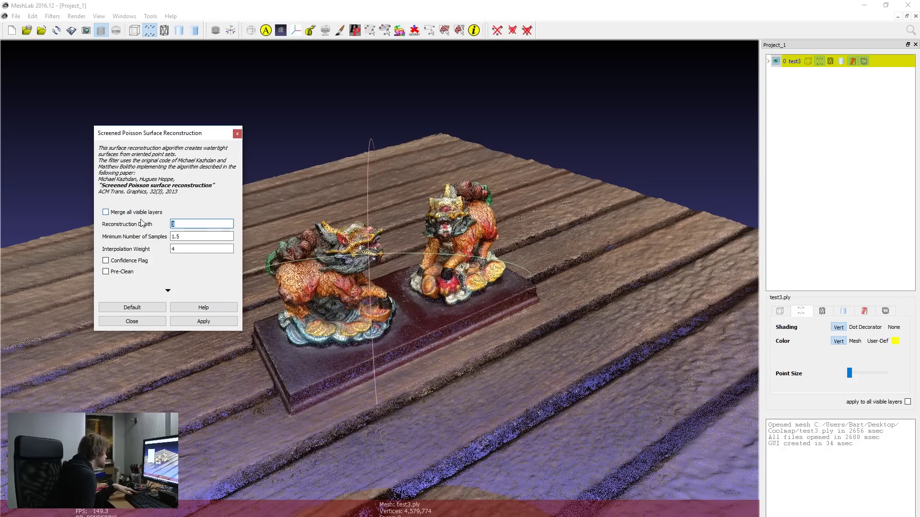
type("12")
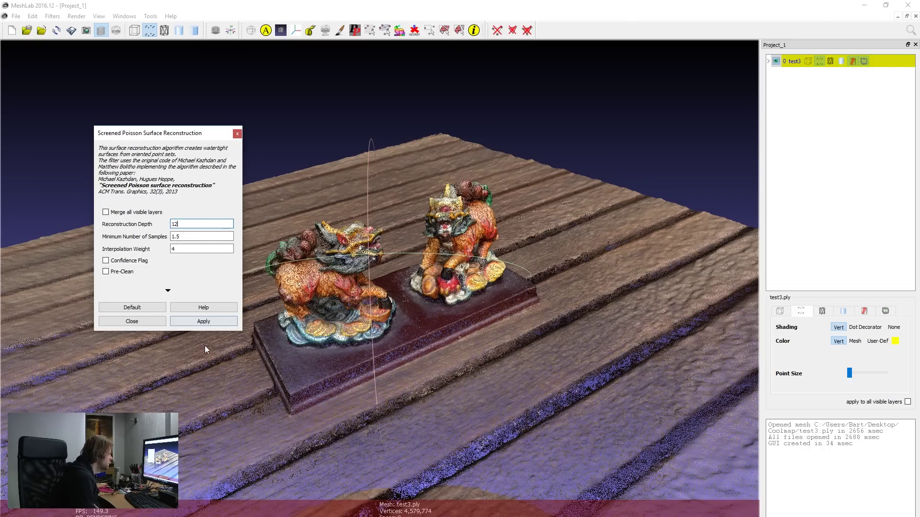
left_click(213, 320)
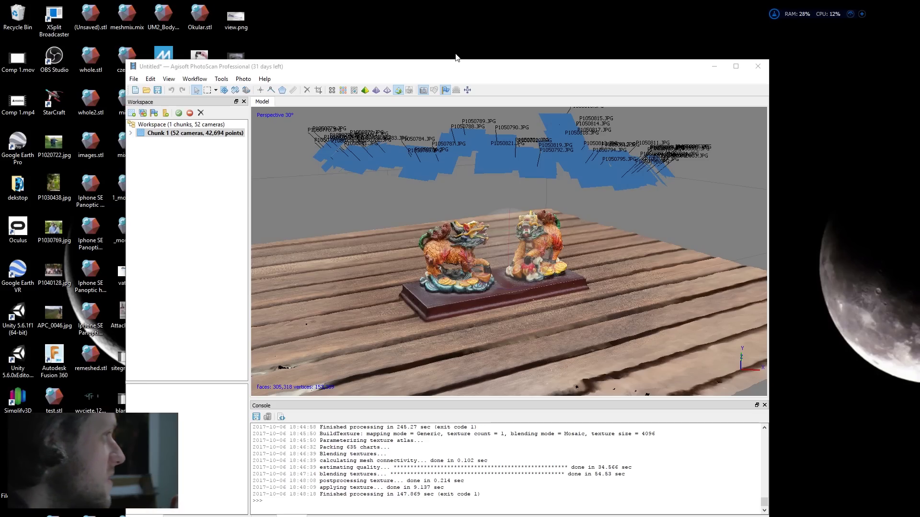
Step: Maximize the PhotoScan window and glance at its Workflow menu
double_click(457, 66)
scroll(502, 252, "up", 5)
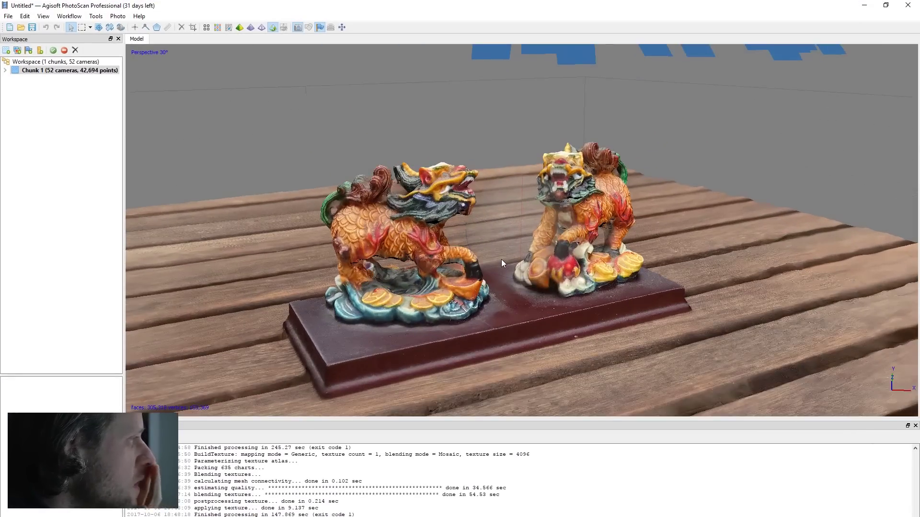
scroll(501, 263, "up", 3)
left_click(69, 16)
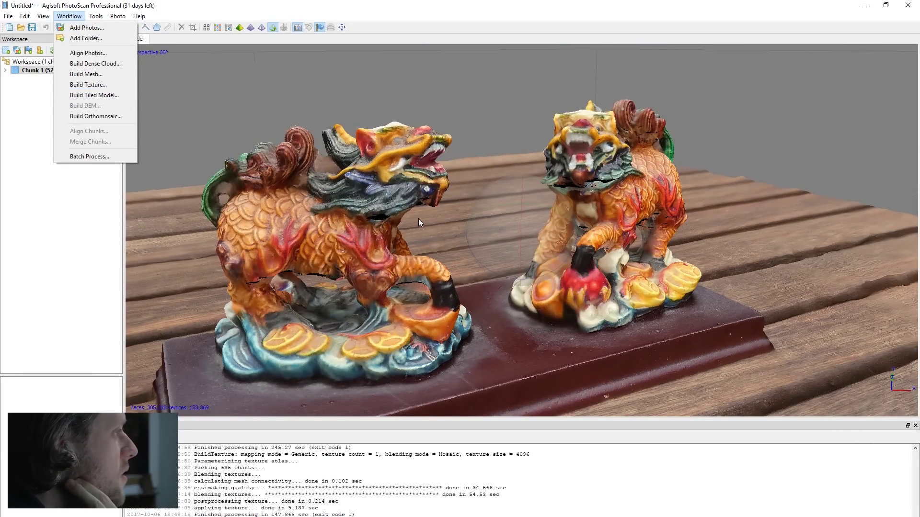
left_click_drag(433, 254, 551, 233)
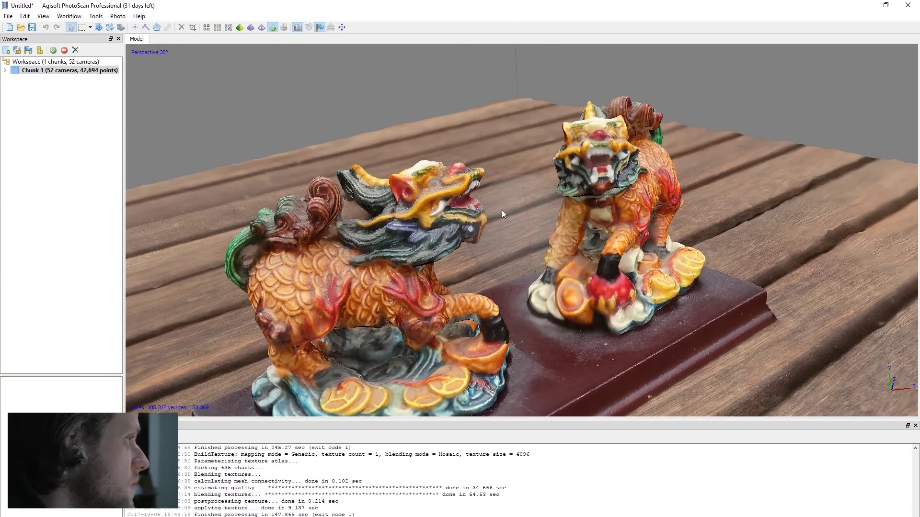
Step: Orbit and zoom around the textured dragons, the wooden table and the ring of cameras
left_click_drag(516, 295, 523, 281)
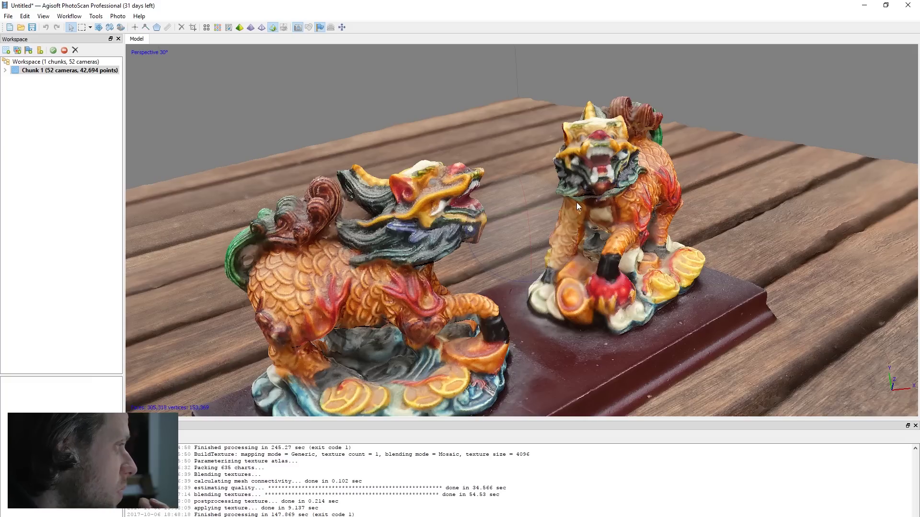
left_click_drag(525, 226, 484, 241)
scroll(495, 257, "down", 8)
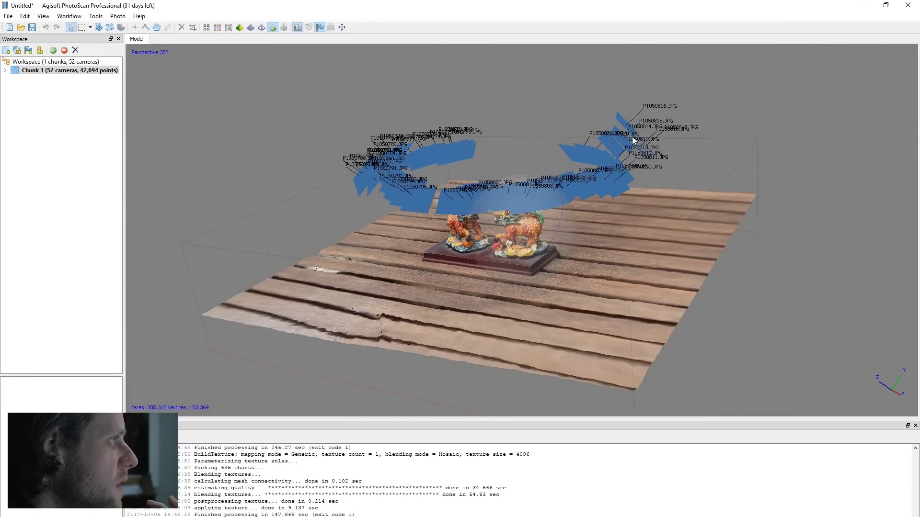
left_click_drag(540, 137, 535, 171)
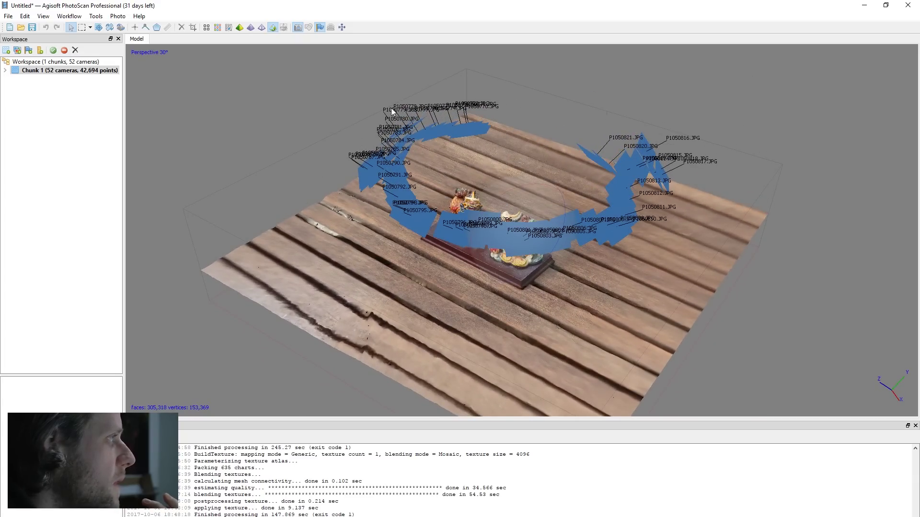
left_click_drag(592, 184, 578, 143)
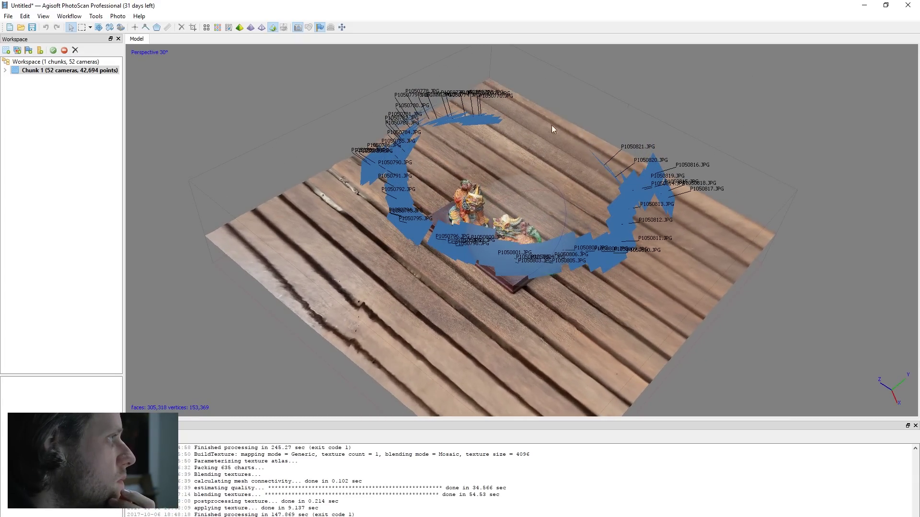
left_click_drag(559, 206, 605, 232)
scroll(531, 239, "up", 5)
scroll(562, 234, "up", 3)
scroll(529, 243, "down", 5)
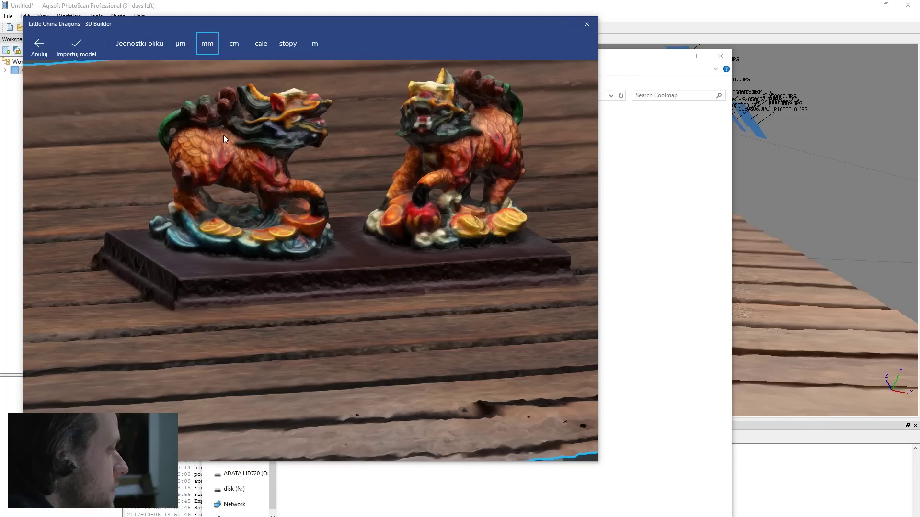
Step: Maximize 3D Builder and select Little China Dragons.jpg in the Coolmap folder
left_click(564, 24)
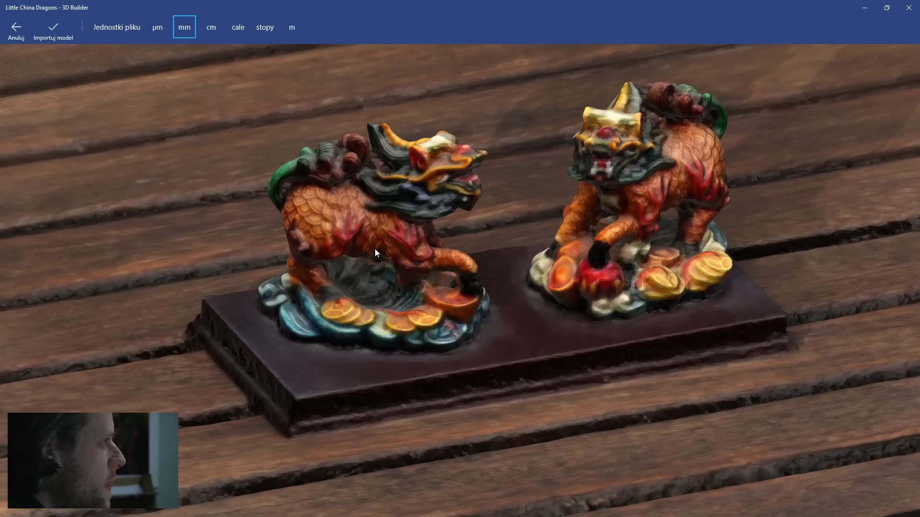
key("alt+Tab")
key("alt+Tab")
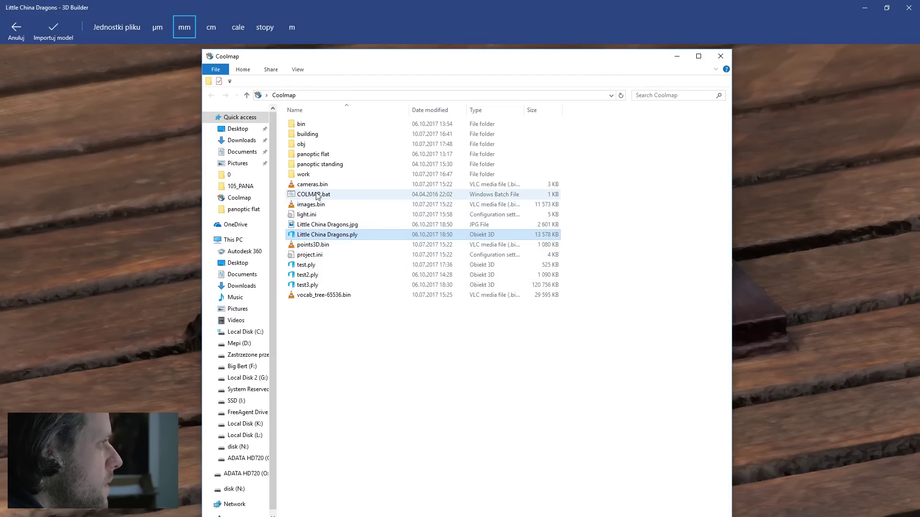
left_click(322, 226)
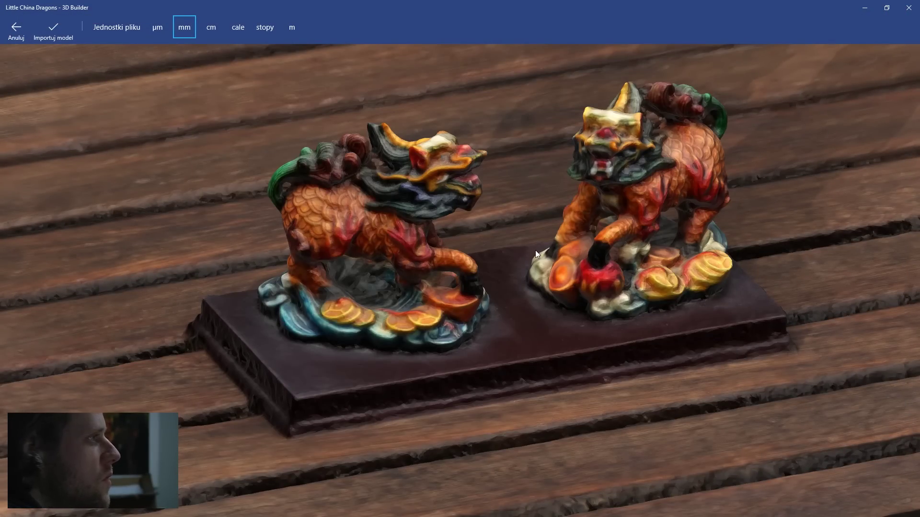
Step: View the Little China Dragons model from side and top angles, then close 3D Builder
left_click_drag(535, 250, 564, 257)
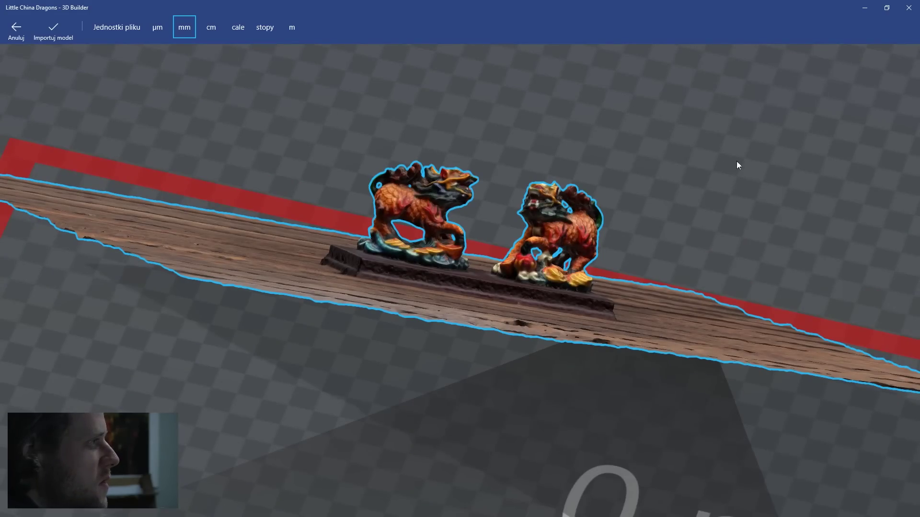
left_click_drag(737, 162, 567, 285)
scroll(339, 254, "up", 5)
scroll(516, 254, "up", 3)
scroll(530, 257, "down", 5)
scroll(523, 254, "up", 2)
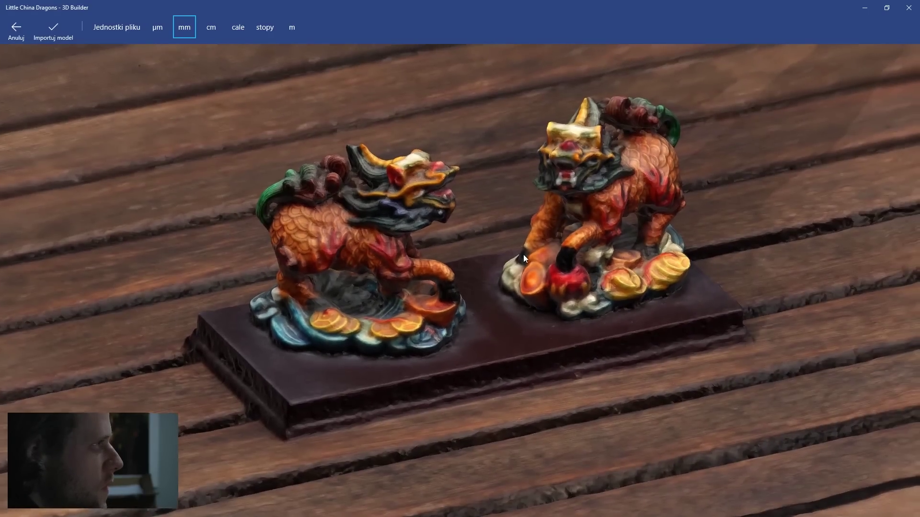
scroll(502, 332, "down", 5)
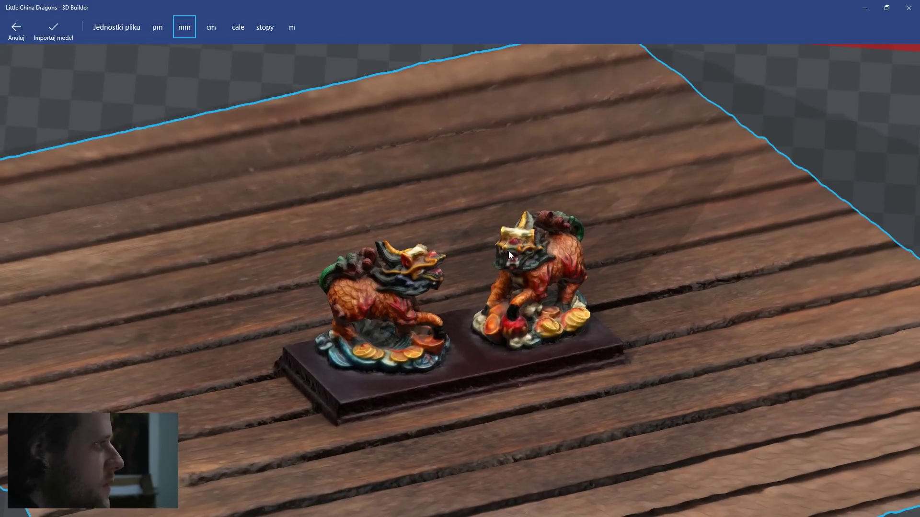
scroll(462, 252, "down", 3)
left_click_drag(365, 264, 468, 212)
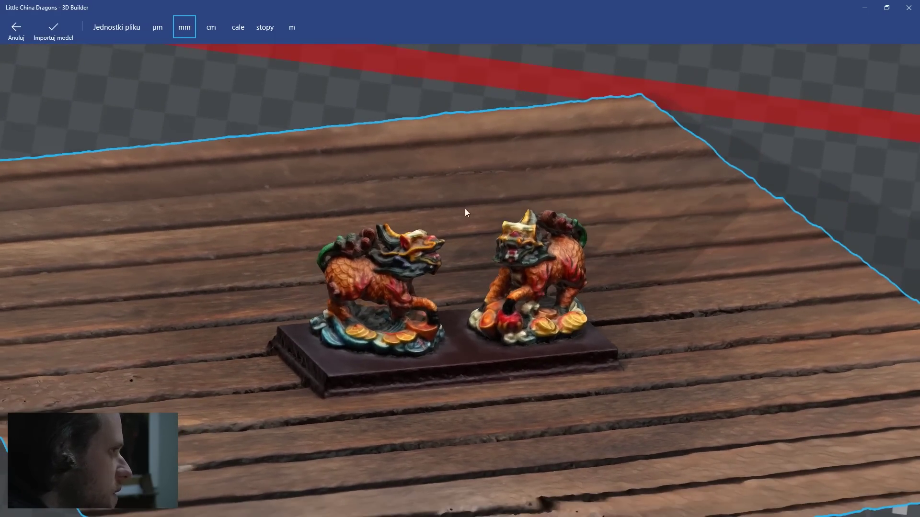
left_click(908, 8)
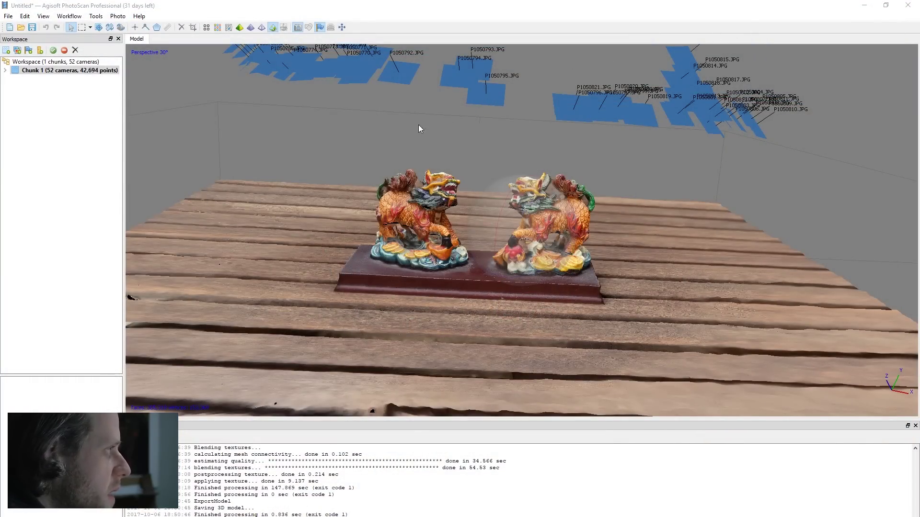
Step: Select Little China Dragons.ply in the Coolmap folder, then bring up PhotoScan's Workflow menu
key("alt+Tab")
key("alt+Tab")
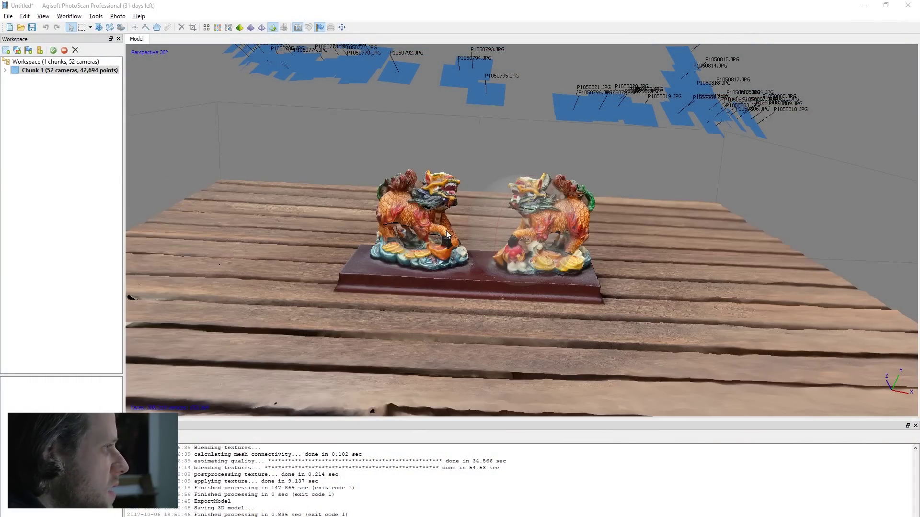
key("alt+Tab")
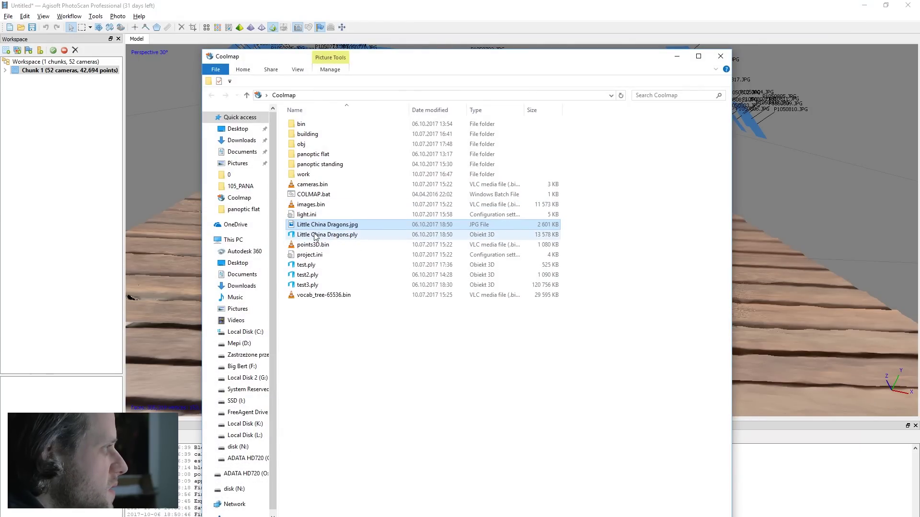
left_click(316, 235)
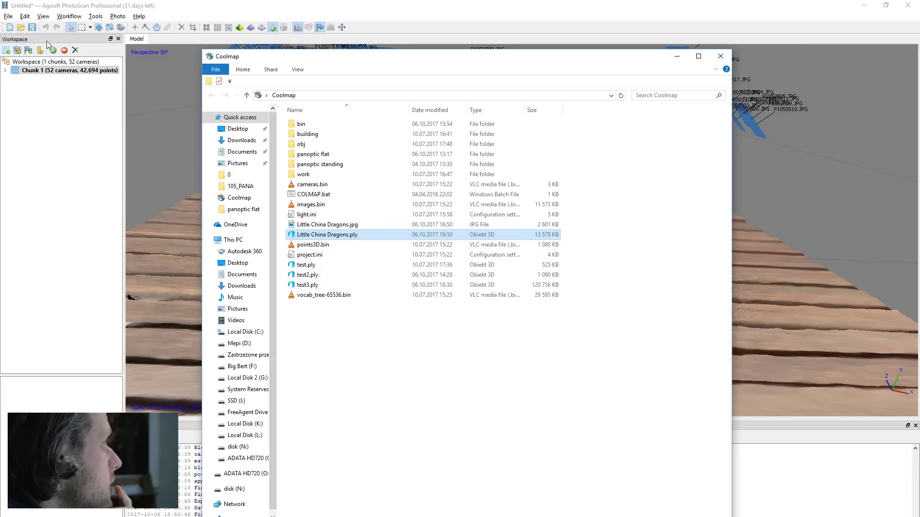
left_click(72, 17)
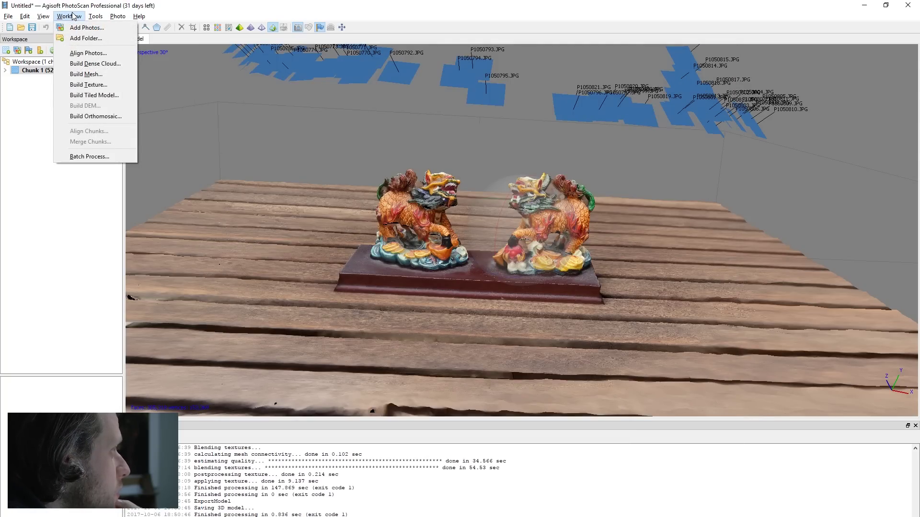